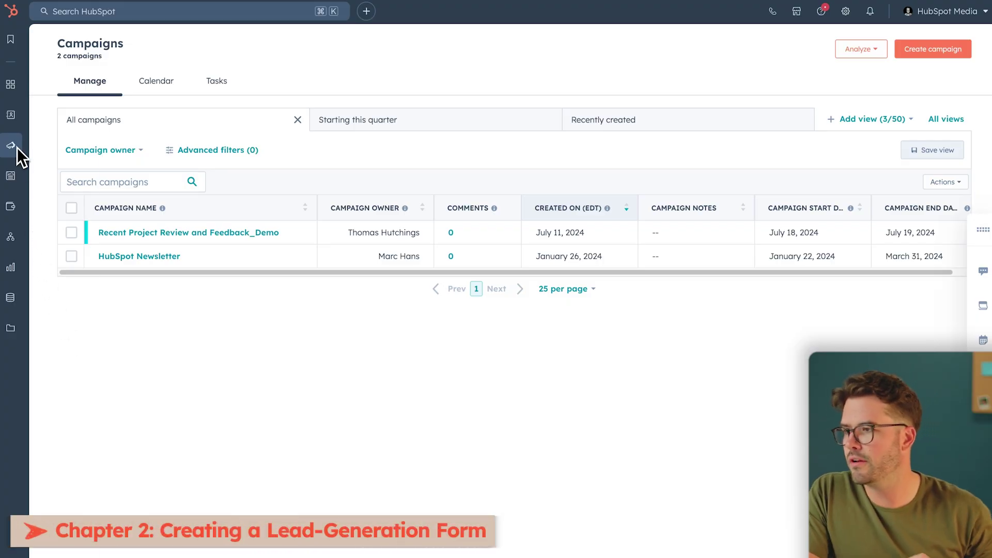
# - Expand the left sidebar's Marketing submenu over the campaigns list
pyautogui.moveTo(18, 149)
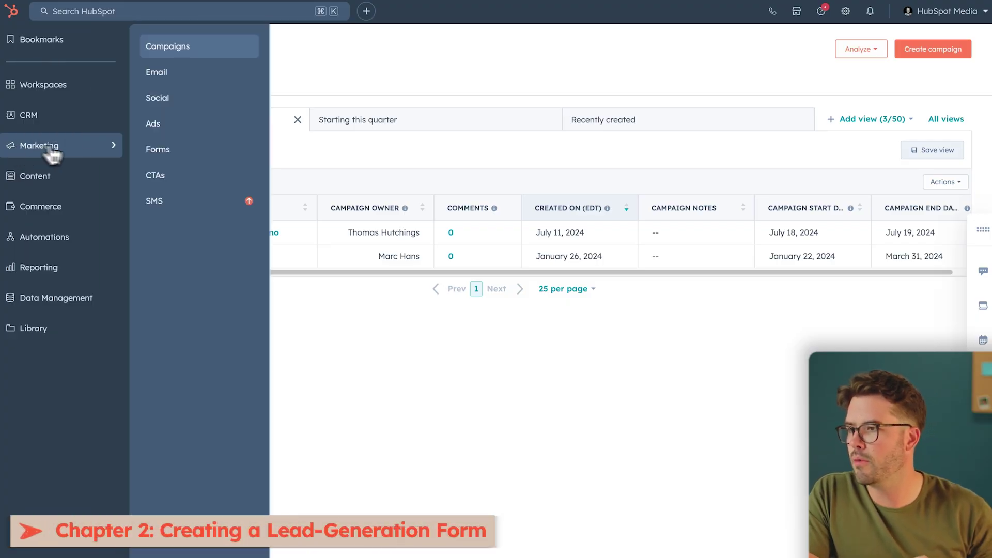
# - From Forms, start a new embedded form from the blank template, holding just an Email field
pyautogui.click(159, 154)
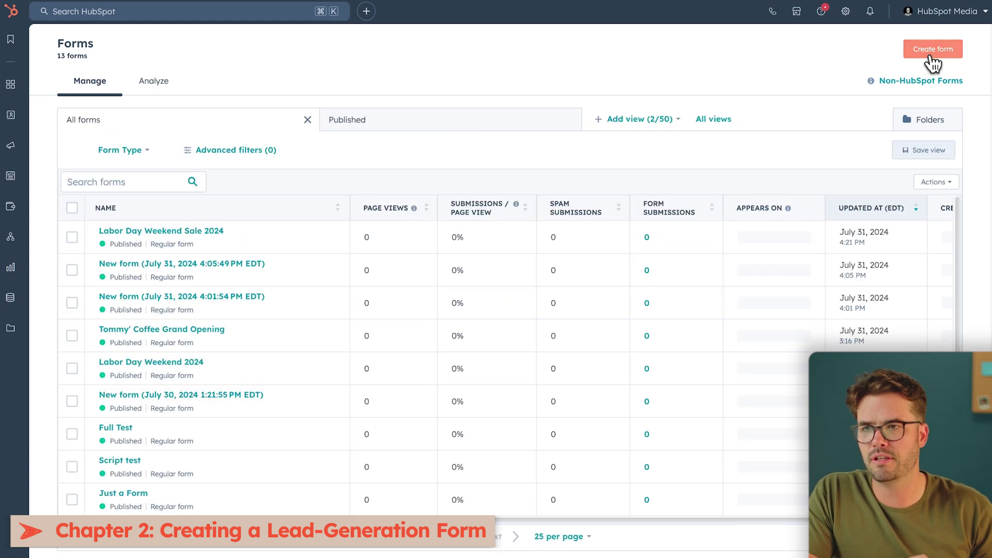
pyautogui.click(932, 52)
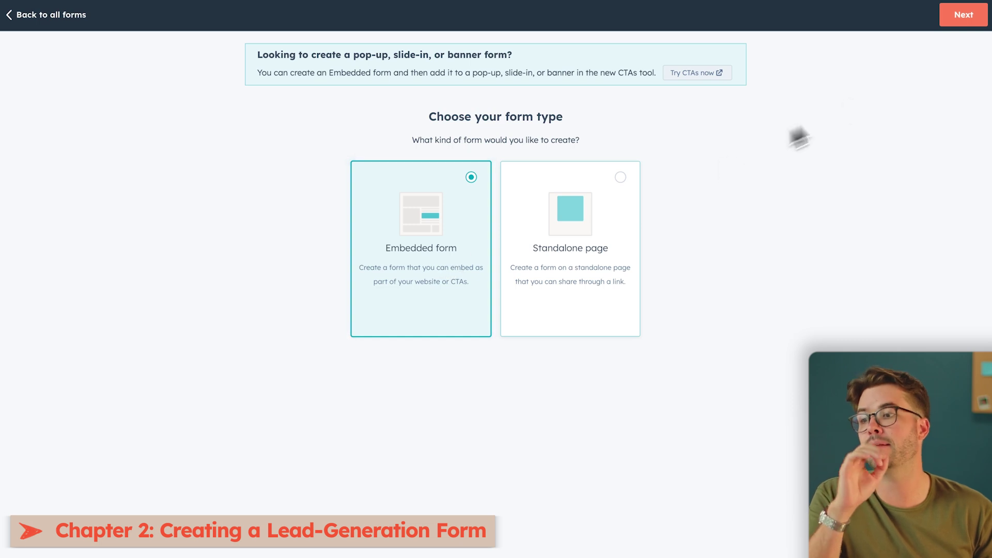
pyautogui.click(959, 29)
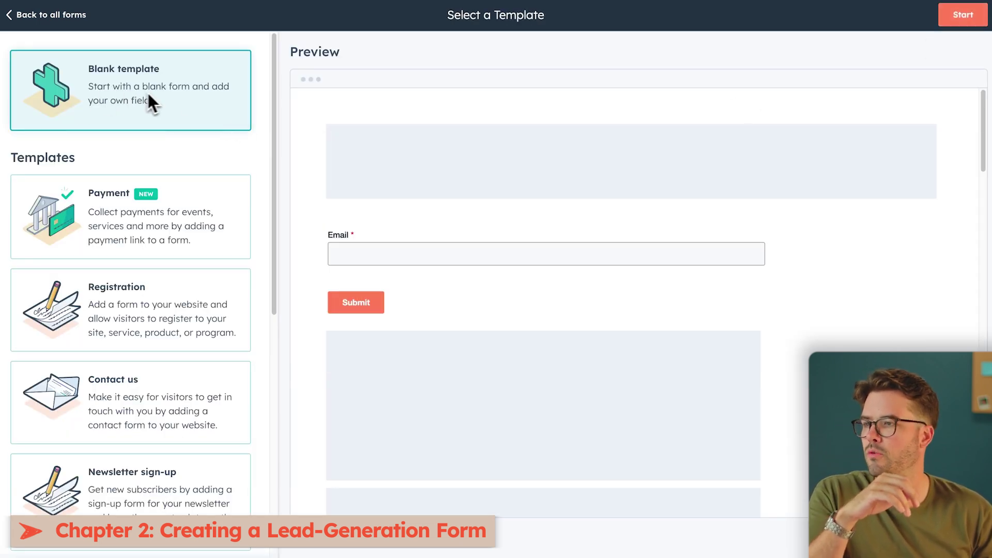
pyautogui.click(957, 21)
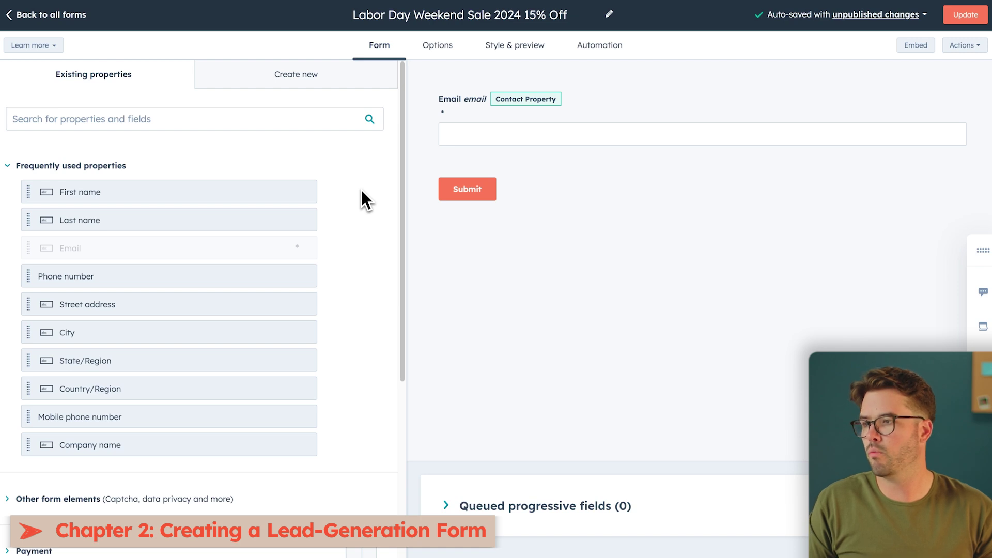
# - Add a header block above Email reading 'Labor Day Weekend Sale 15% Off', centered and white
pyautogui.click(289, 78)
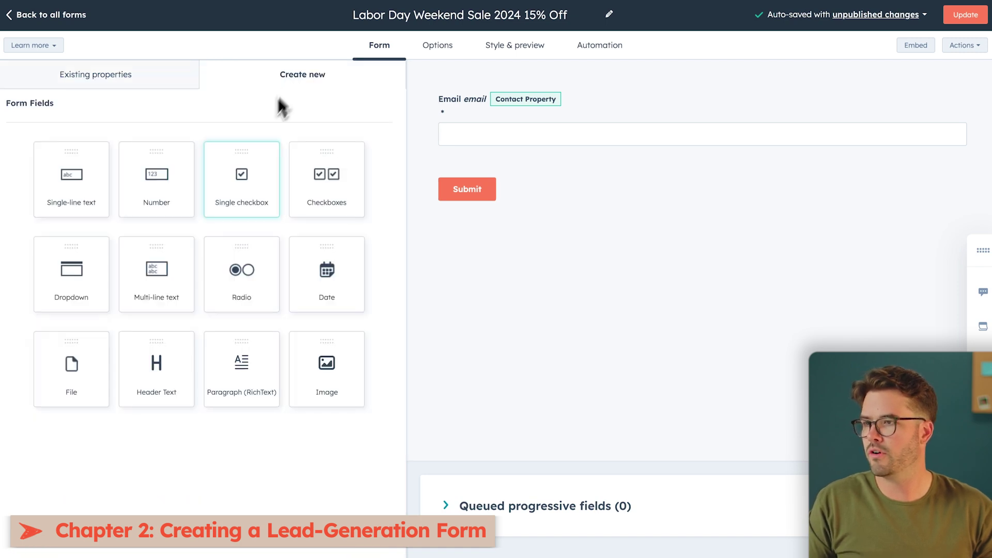
pyautogui.moveTo(164, 382); pyautogui.dragTo(465, 86)
pyautogui.moveTo(237, 188); pyautogui.dragTo(16, 185)
pyautogui.write('Labor ')
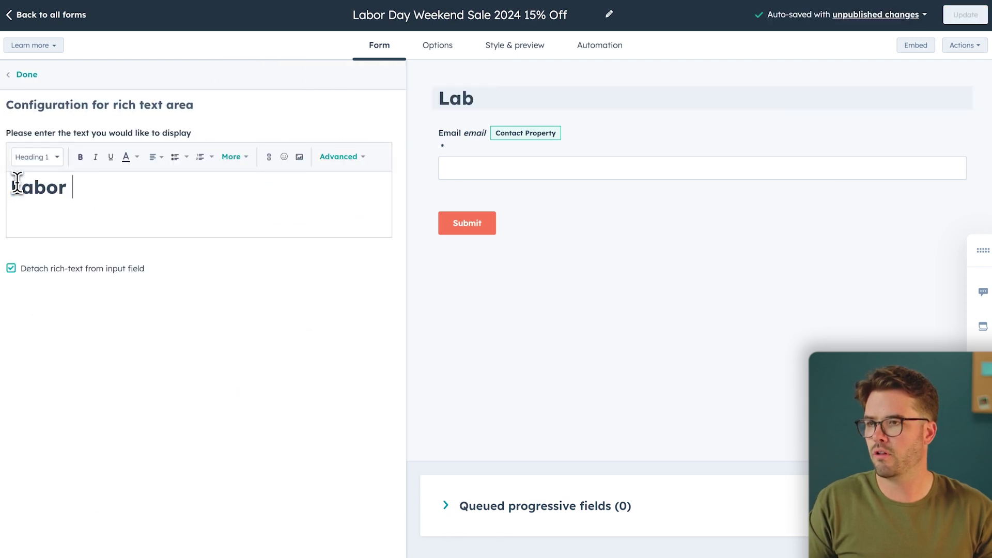
pyautogui.write('Day Weekend S')
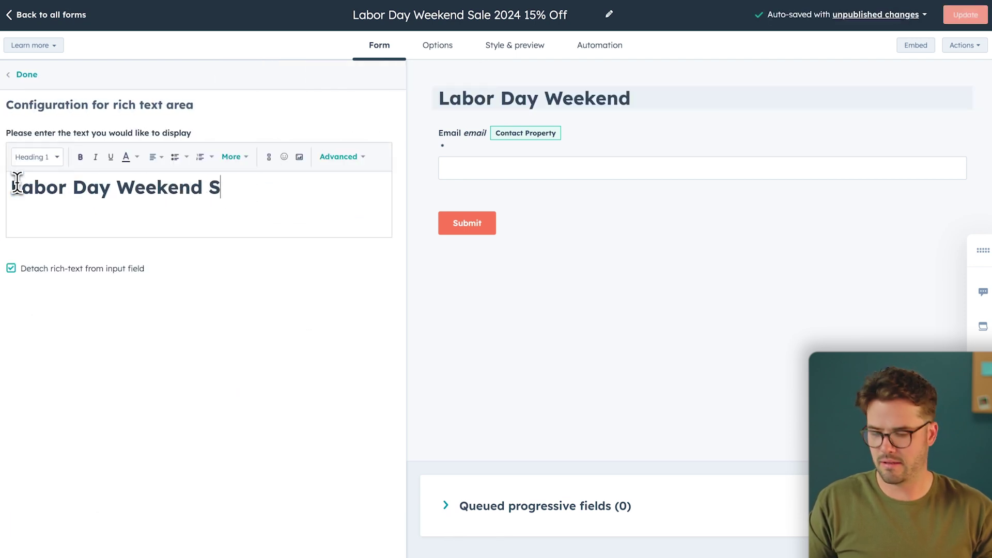
pyautogui.write('ale 15% Off')
pyautogui.moveTo(331, 187); pyautogui.dragTo(11, 187)
pyautogui.click(157, 158)
pyautogui.click(163, 217)
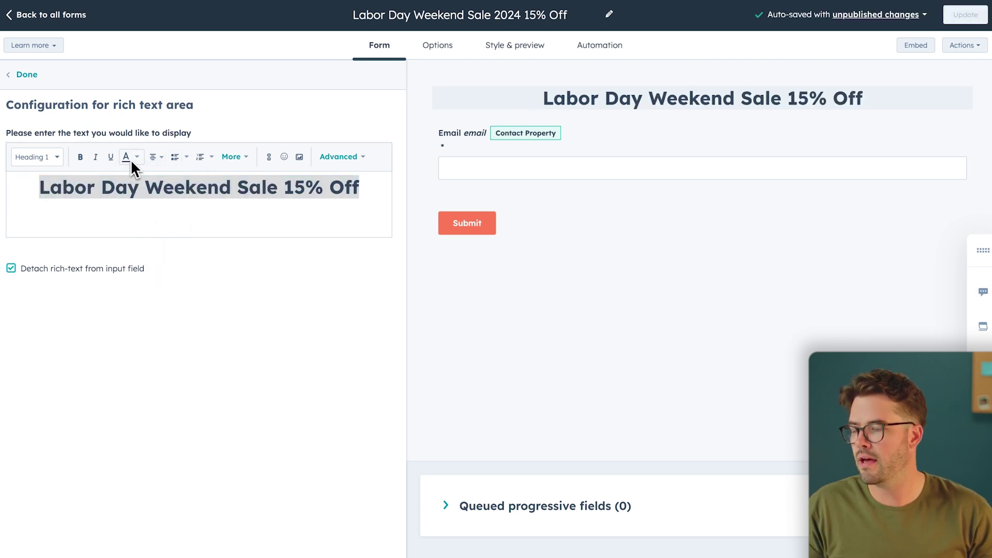
pyautogui.click(131, 160)
pyautogui.click(143, 231)
pyautogui.click(184, 229)
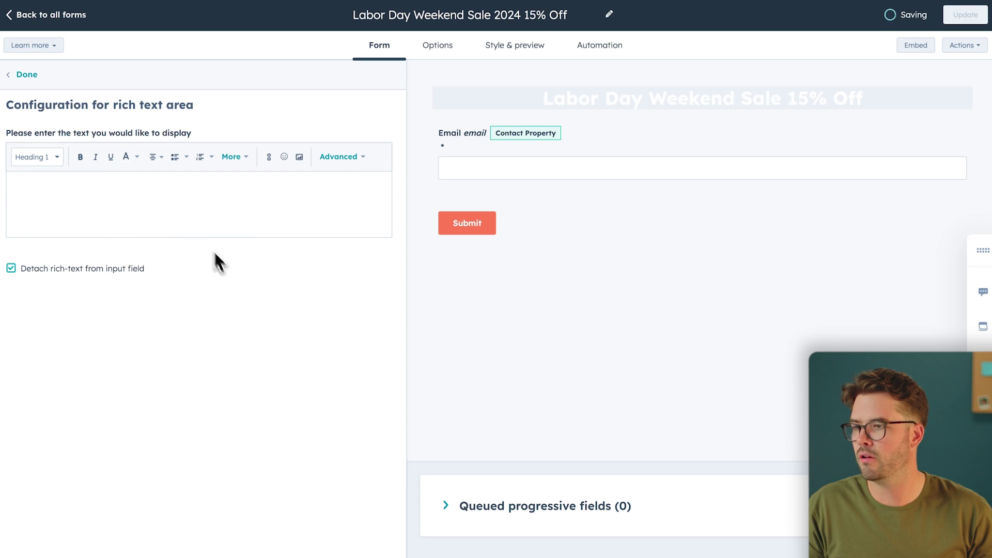
pyautogui.click(23, 74)
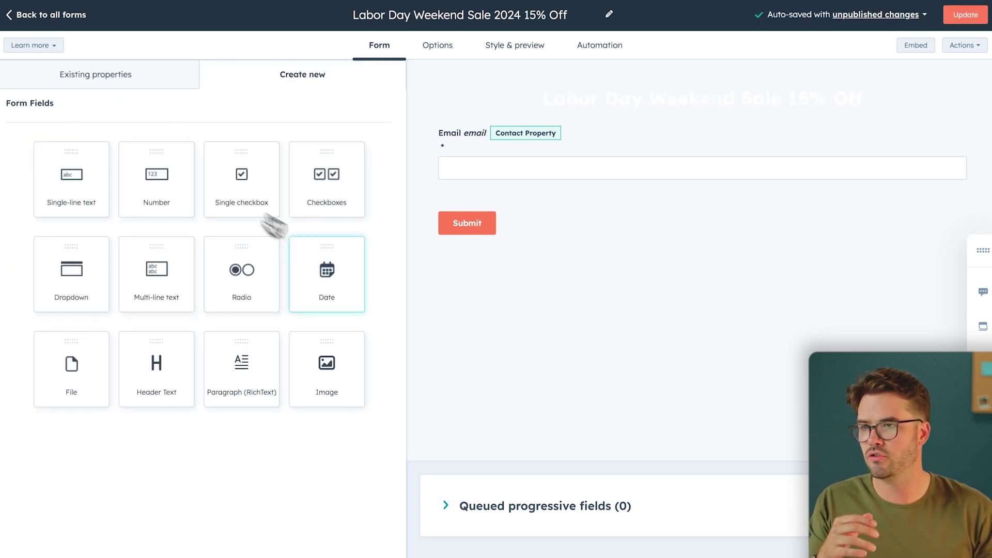
# - Add a paragraph block containing 'Get 15% off any coffee batch in September!'
pyautogui.moveTo(240, 385); pyautogui.dragTo(556, 104)
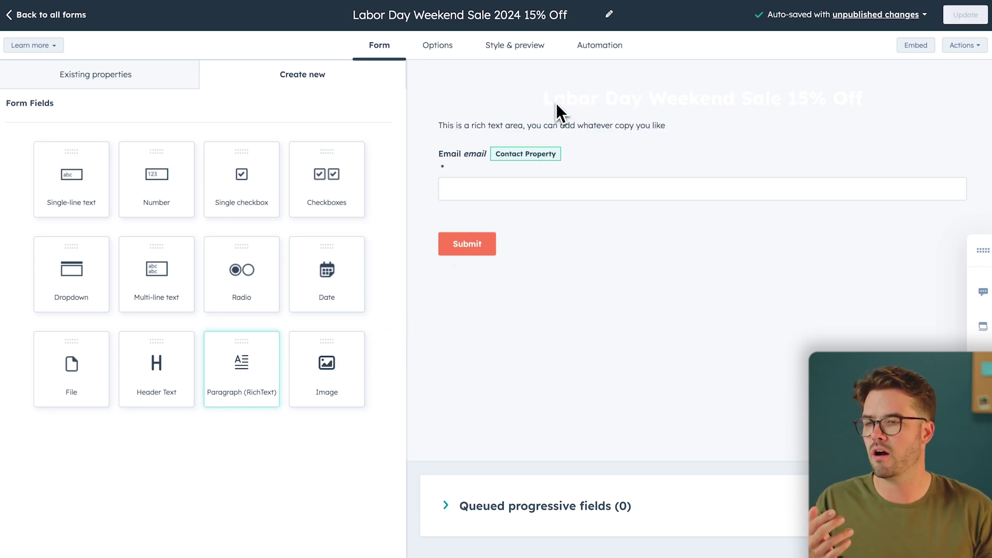
pyautogui.click(556, 122)
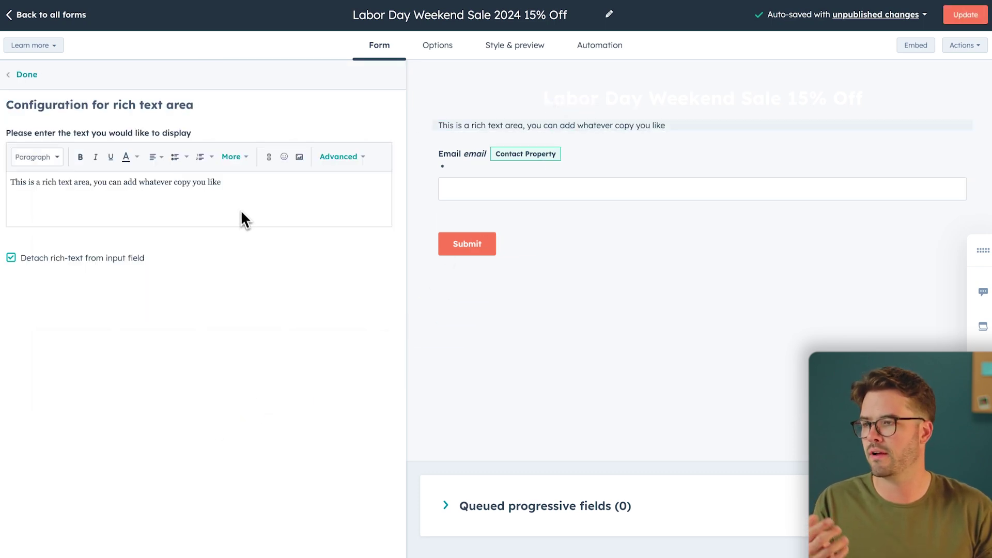
pyautogui.moveTo(225, 182); pyautogui.dragTo(2, 185)
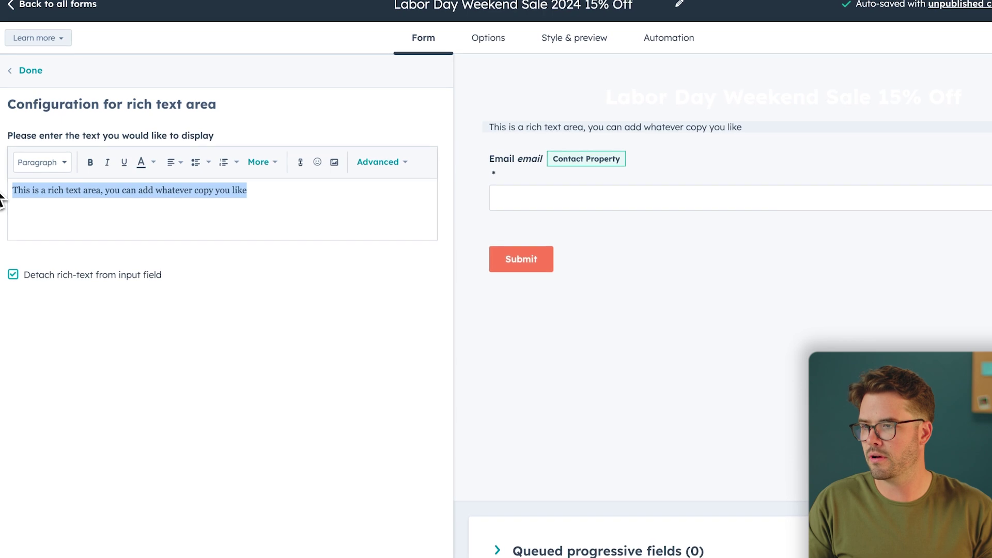
pyautogui.write('Get 15% off any coffee batch in September!')
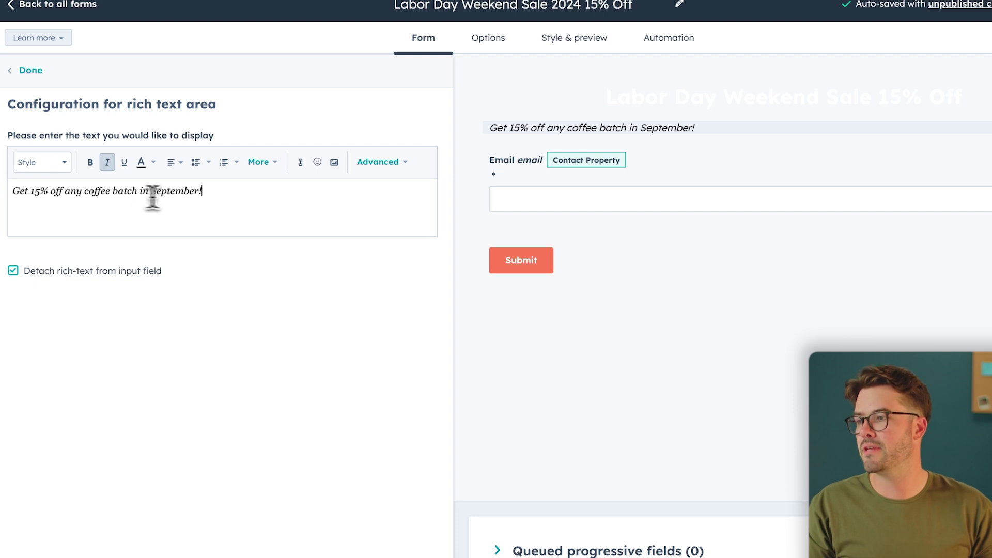
# - Remove italics from the sale line and set its font to Helvetica
pyautogui.moveTo(198, 192); pyautogui.dragTo(5, 197)
pyautogui.click(107, 163)
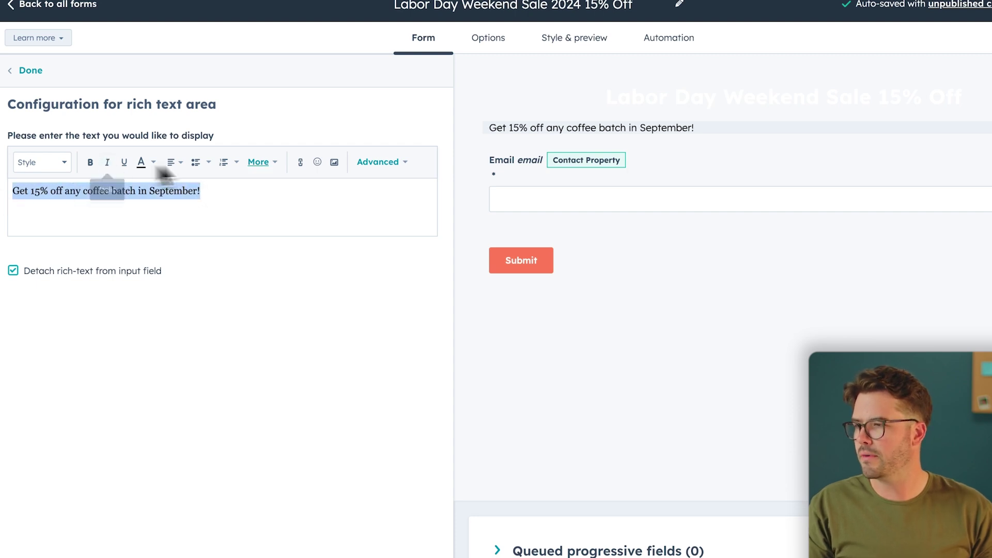
pyautogui.click(259, 162)
pyautogui.click(122, 196)
pyautogui.click(114, 258)
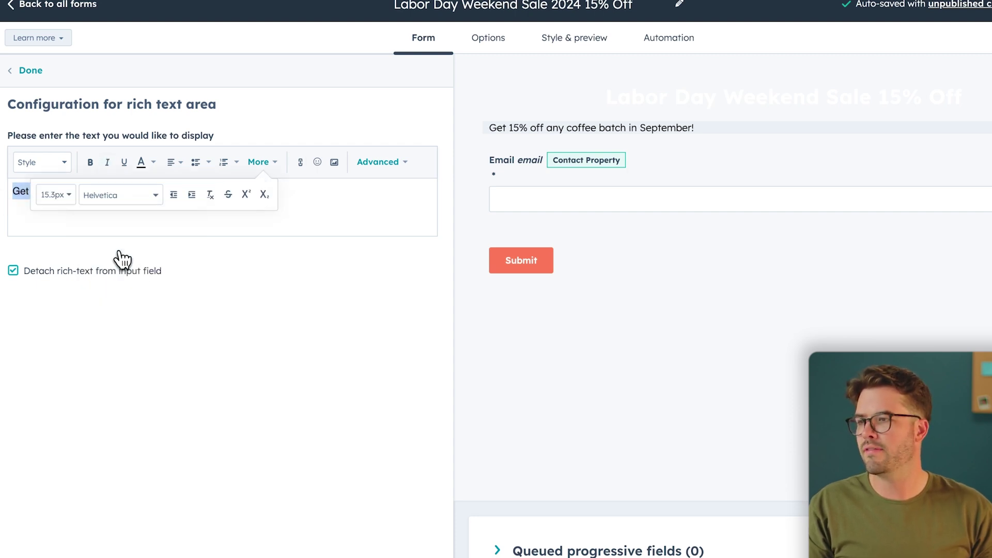
pyautogui.click(119, 255)
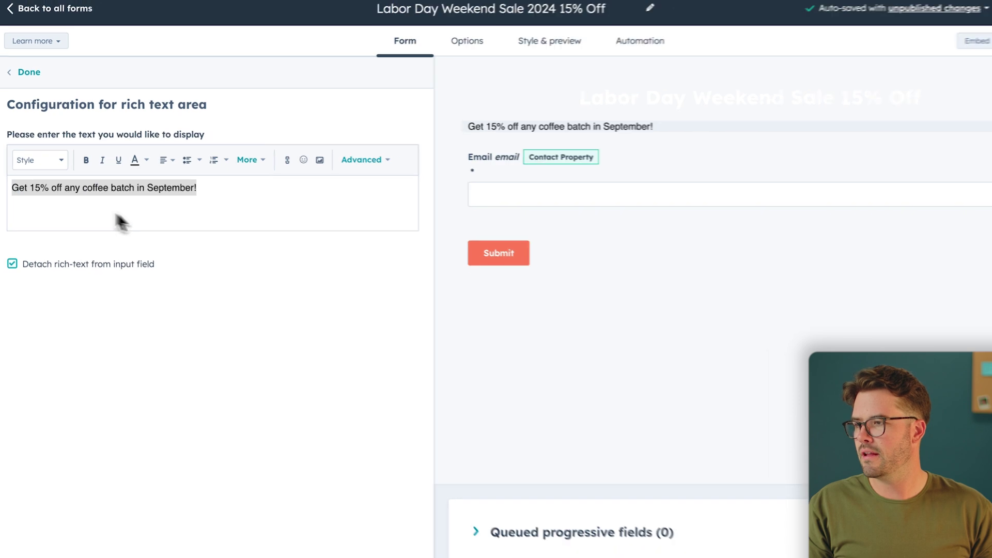
pyautogui.click(106, 223)
# - Bold '15% off', then center the whole sale line and color it white
pyautogui.moveTo(59, 183); pyautogui.dragTo(28, 183)
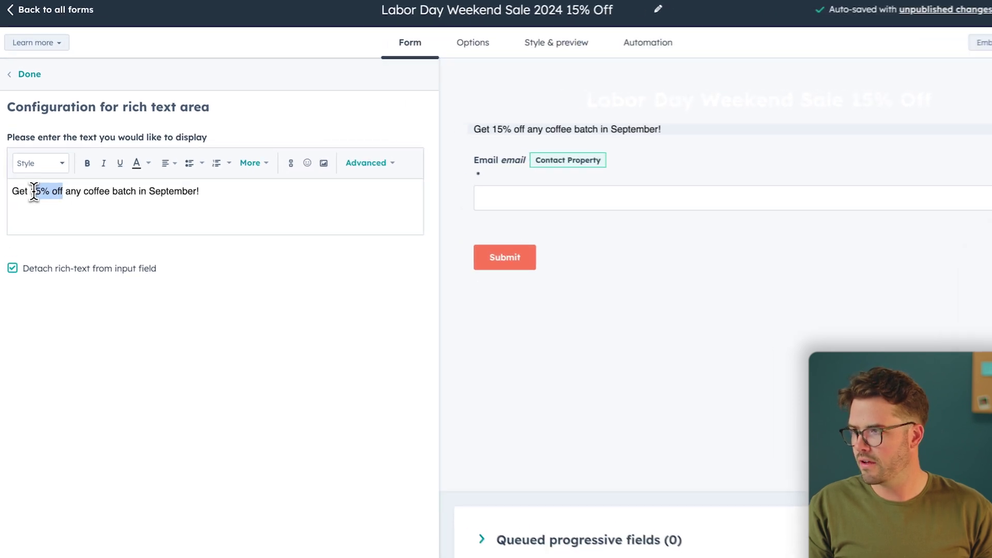
pyautogui.click(83, 158)
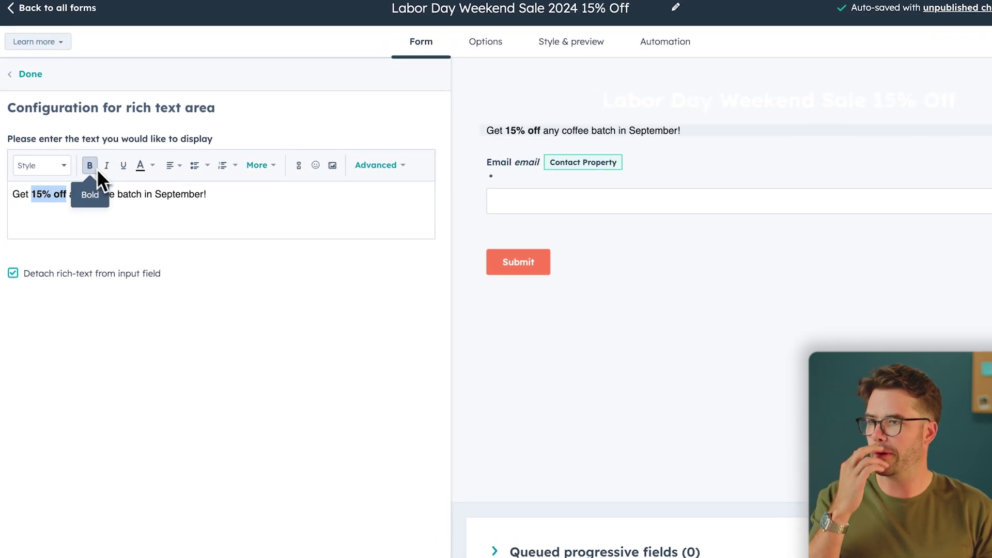
pyautogui.click(219, 213)
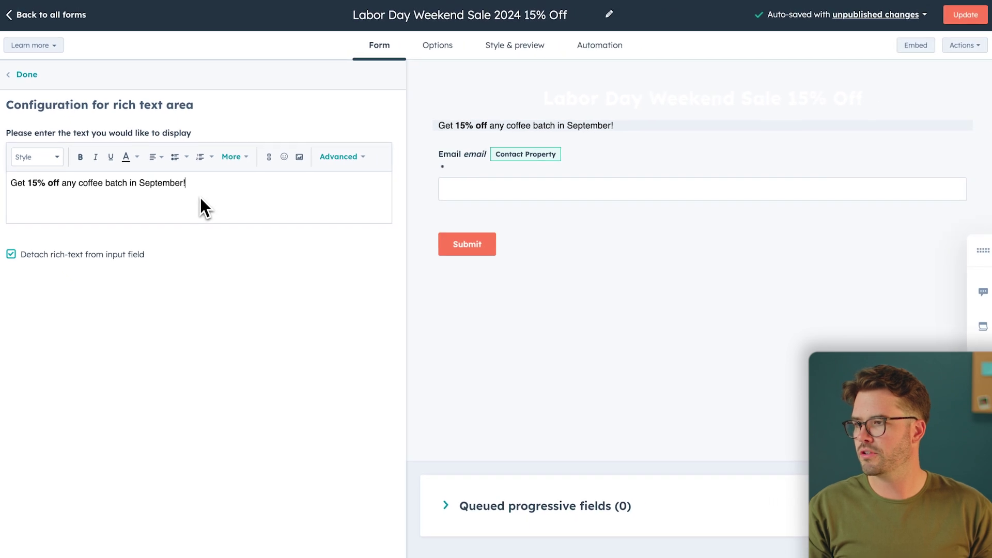
pyautogui.moveTo(192, 187); pyautogui.dragTo(1, 200)
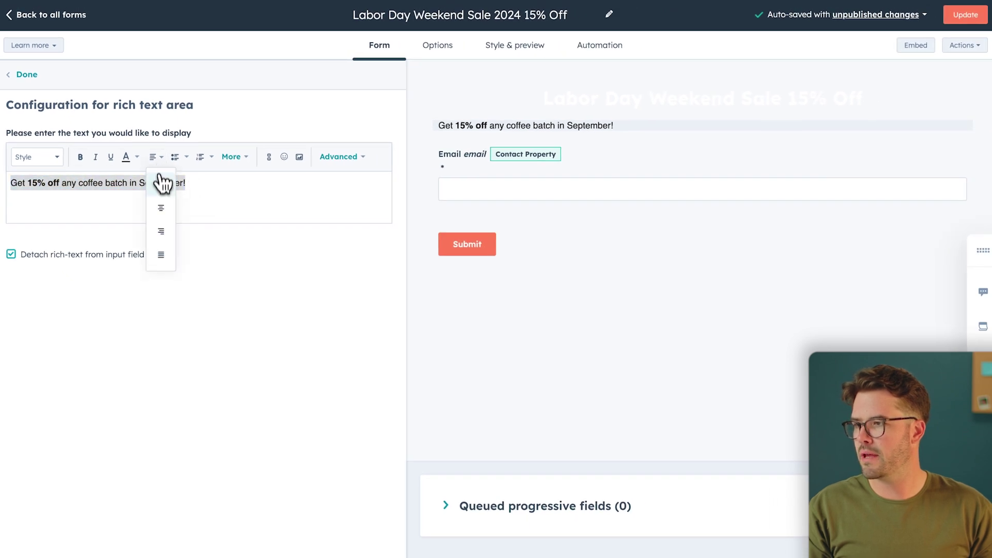
pyautogui.click(160, 208)
pyautogui.click(135, 157)
pyautogui.click(148, 234)
pyautogui.click(239, 199)
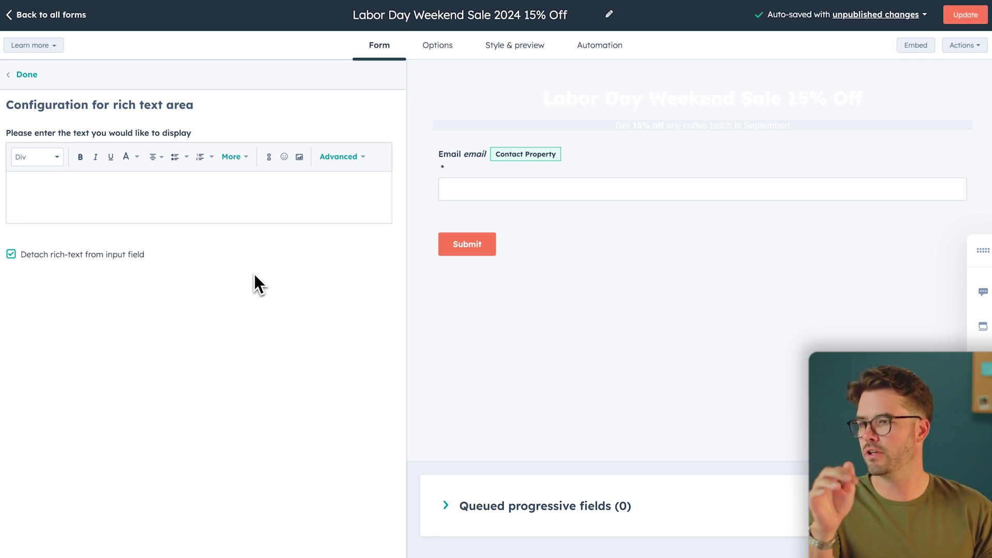
pyautogui.click(24, 75)
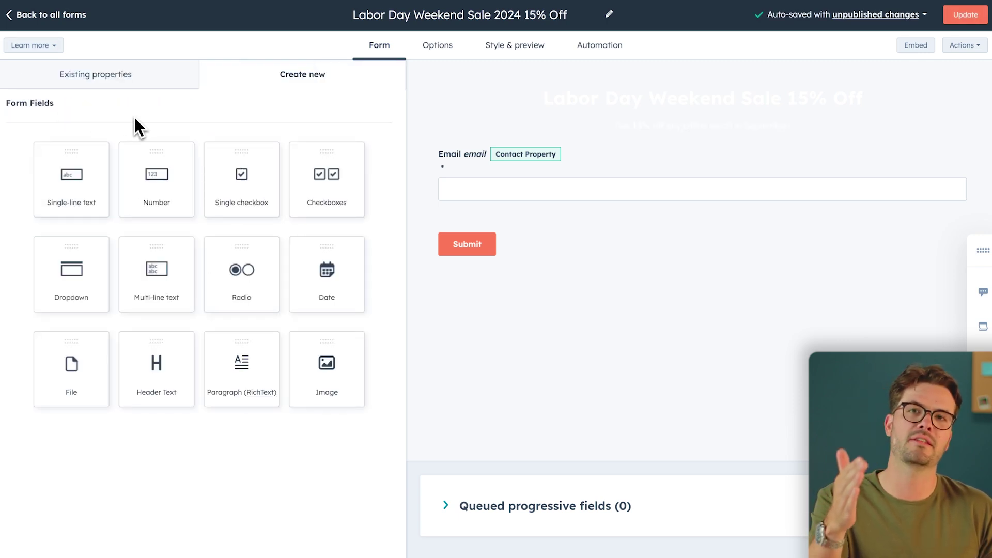
# - Add First name and Last name fields above the Email field
pyautogui.click(102, 84)
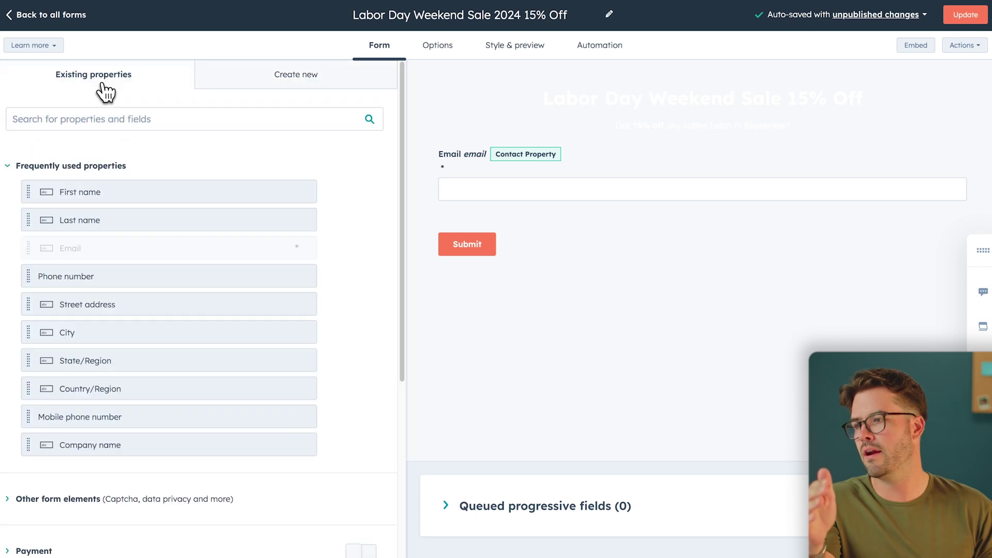
pyautogui.moveTo(84, 191); pyautogui.dragTo(439, 150)
pyautogui.moveTo(99, 211); pyautogui.dragTo(466, 194)
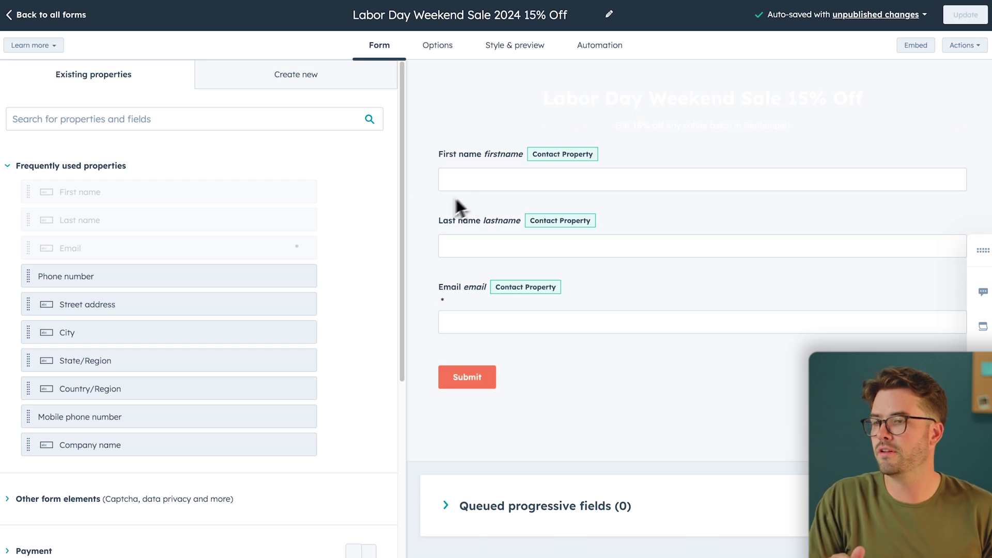
# - Turn on CAPTCHA spam protection, then go to the after-submission options
pyautogui.scroll(-5, 365, 348)
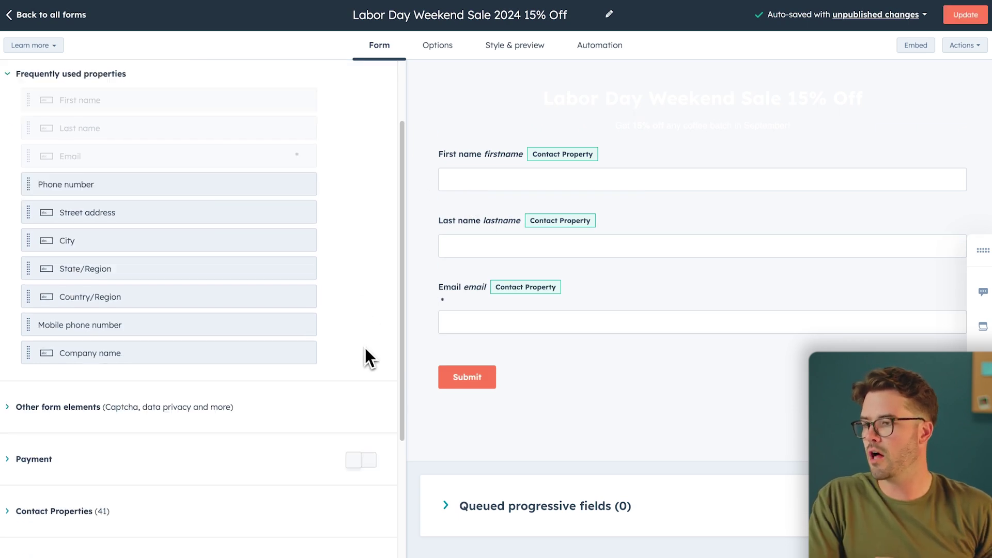
pyautogui.click(47, 261)
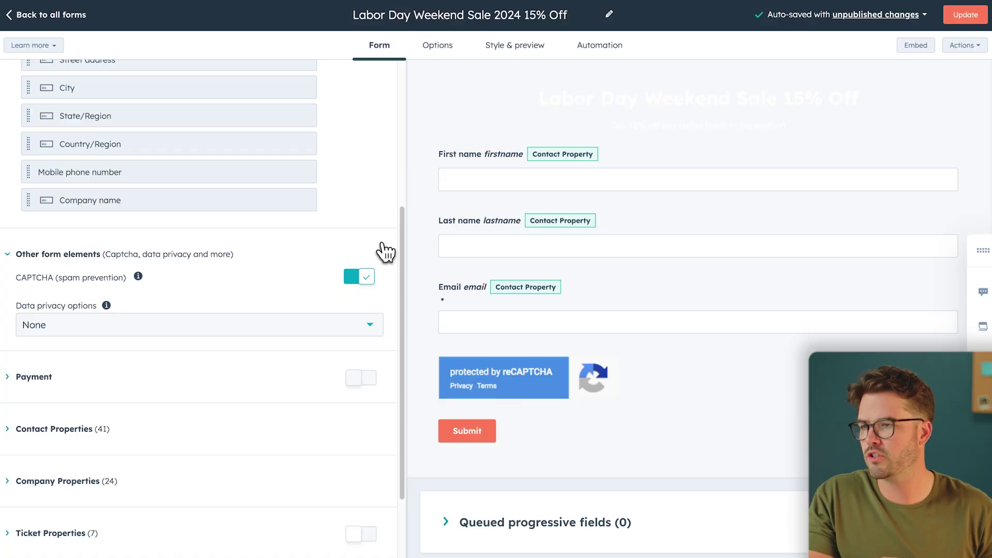
pyautogui.click(441, 55)
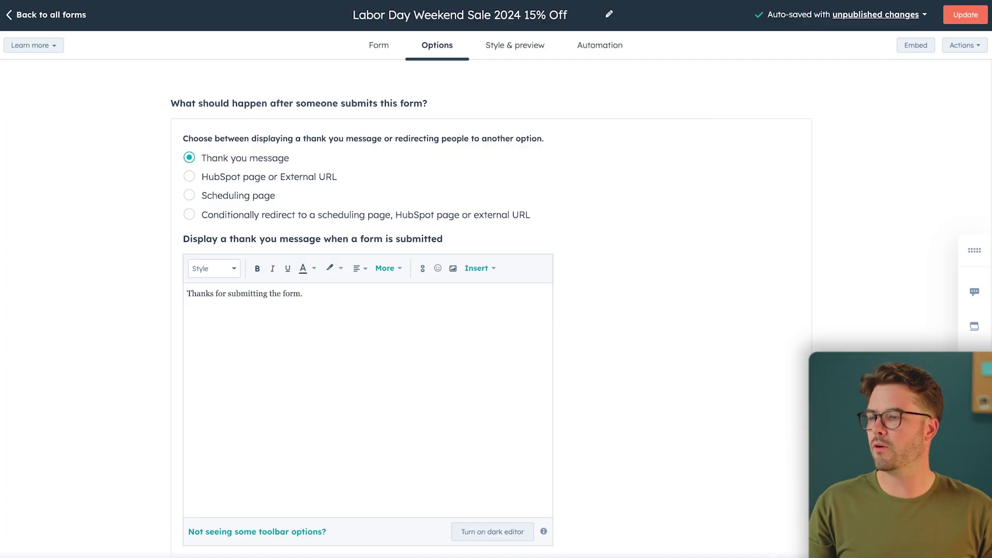
# - Replace the default thank-you message and notify the contact's owner of each submission
pyautogui.moveTo(321, 291); pyautogui.dragTo(182, 291)
pyautogui.write('Thank you for claiming your 15% off. We hope you enjoy your fresh brew, on us!')
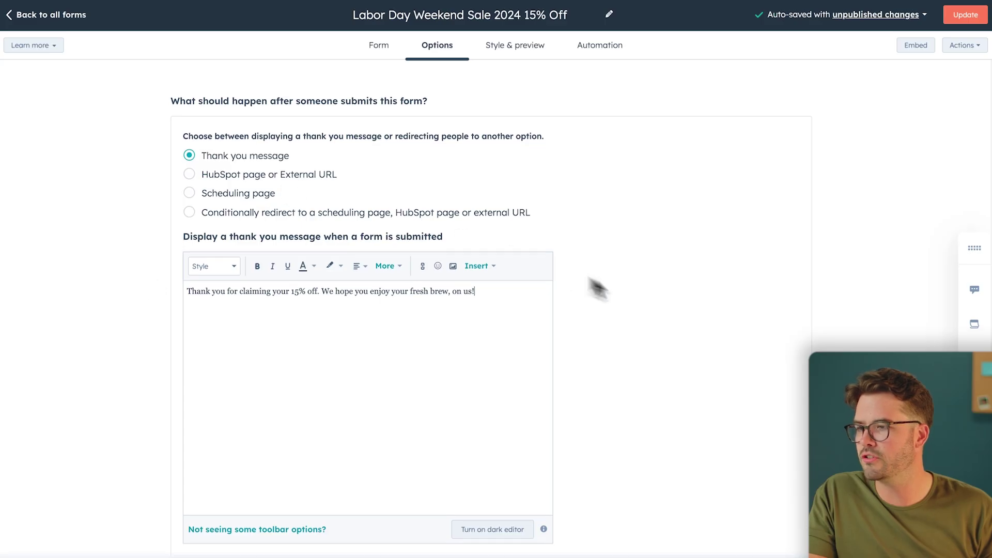
pyautogui.scroll(-6, 656, 305)
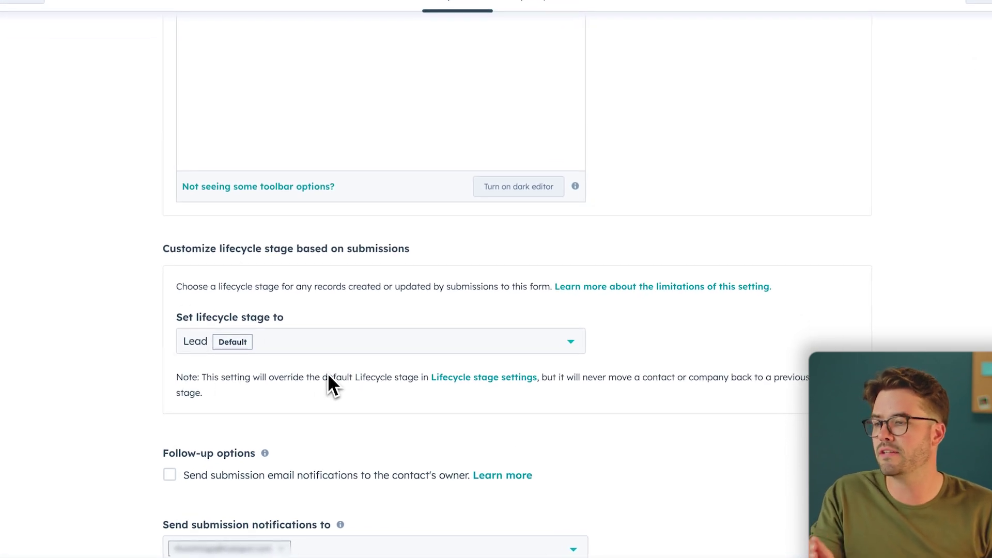
pyautogui.scroll(-4, 330, 381)
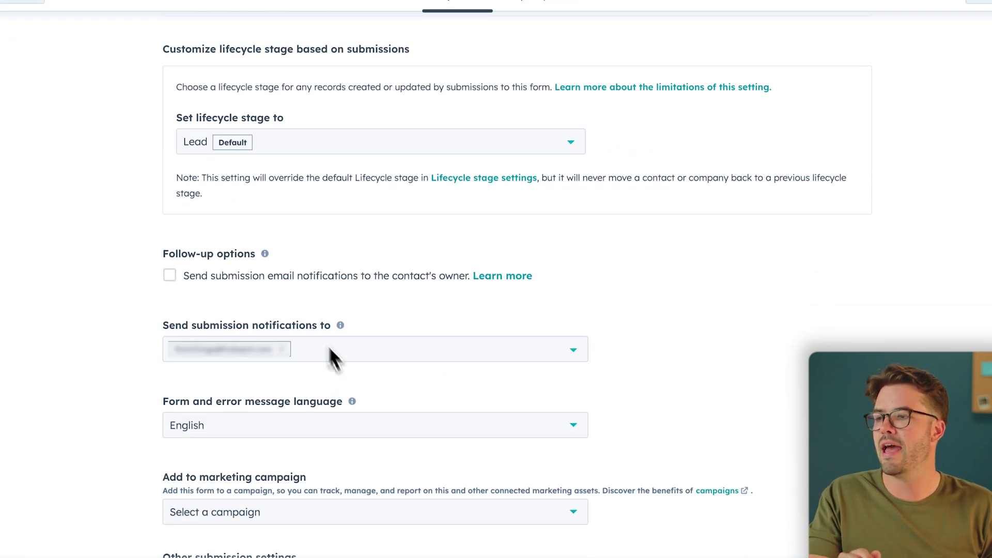
pyautogui.click(170, 276)
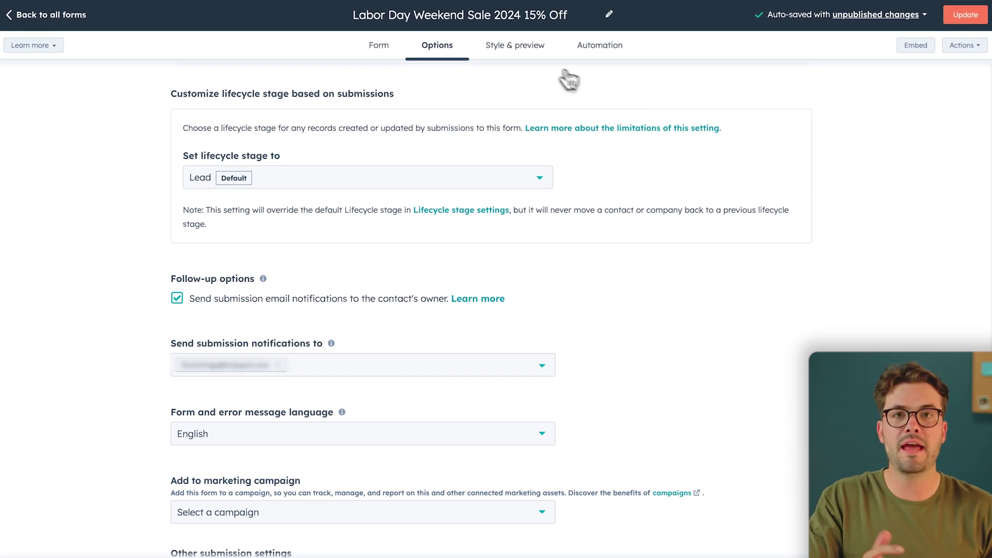
pyautogui.click(522, 52)
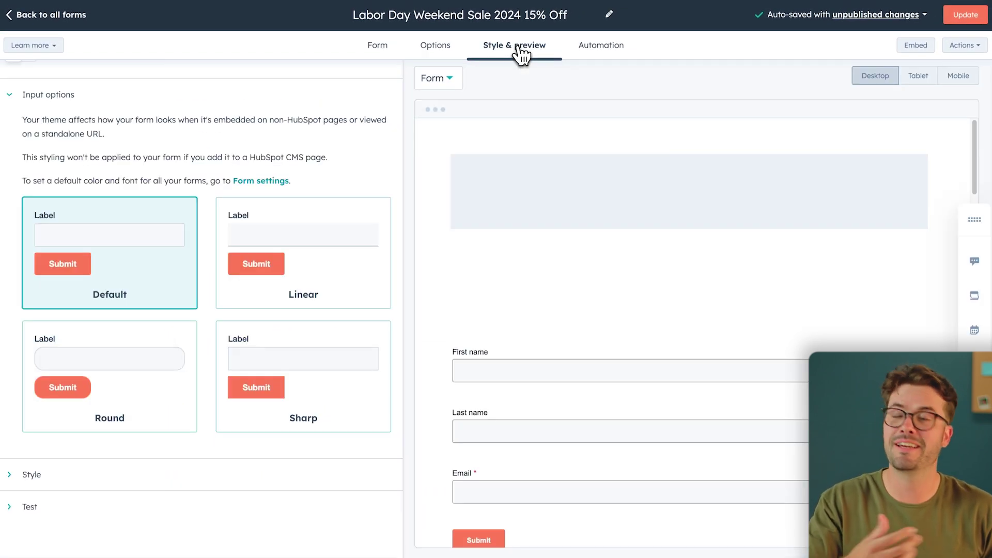
# - Give the form Round-style inputs and the Open Sans font
pyautogui.click(115, 362)
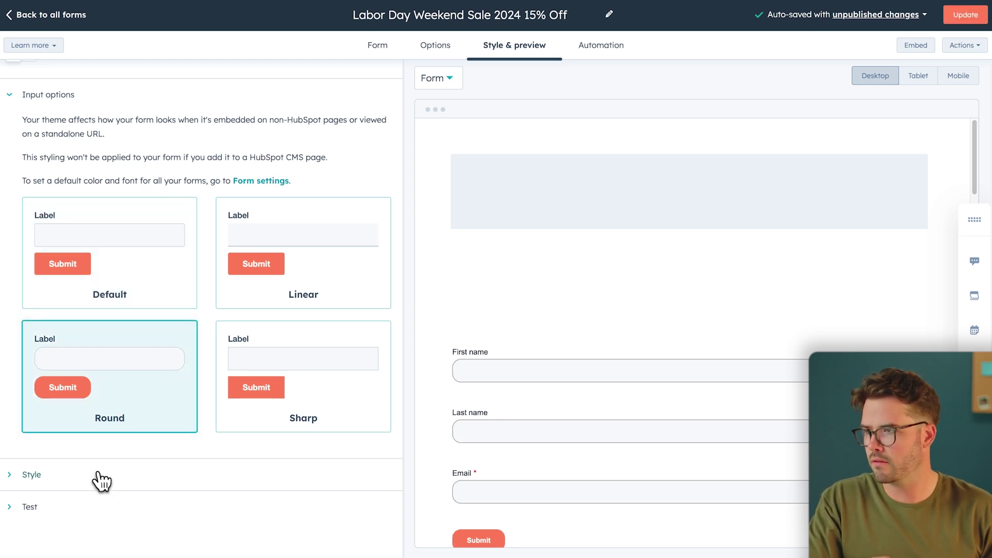
pyautogui.click(31, 474)
pyautogui.scroll(-4, 103, 465)
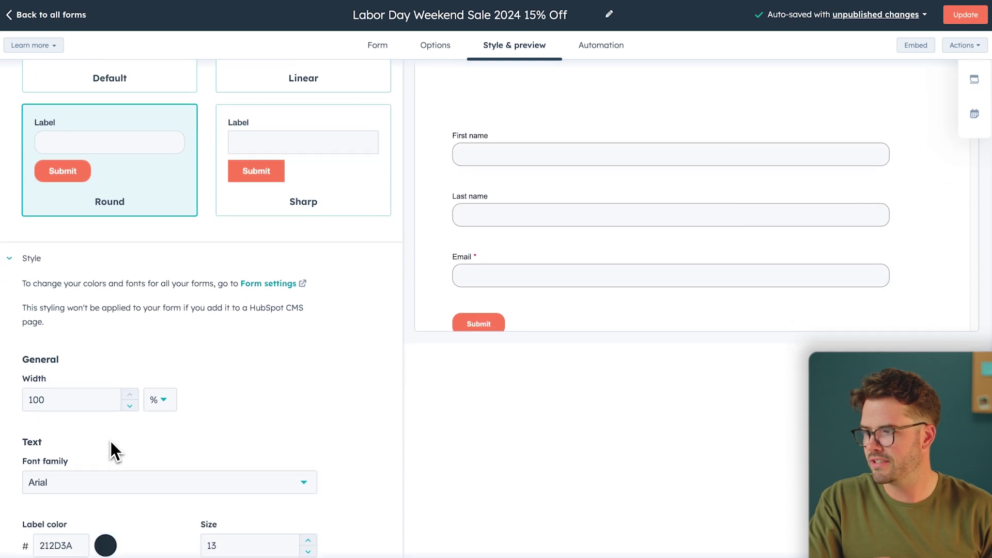
pyautogui.scroll(-3, 110, 440)
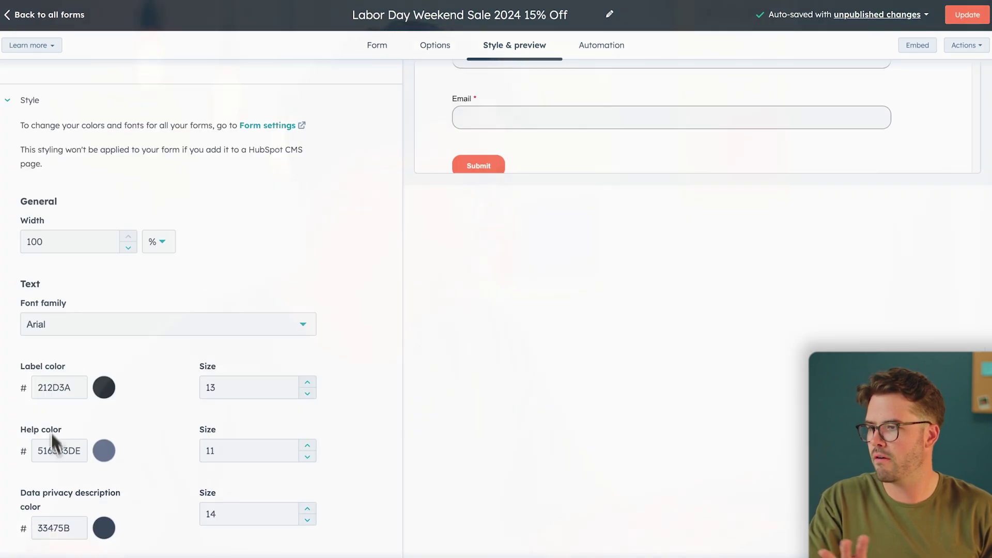
pyautogui.click(149, 331)
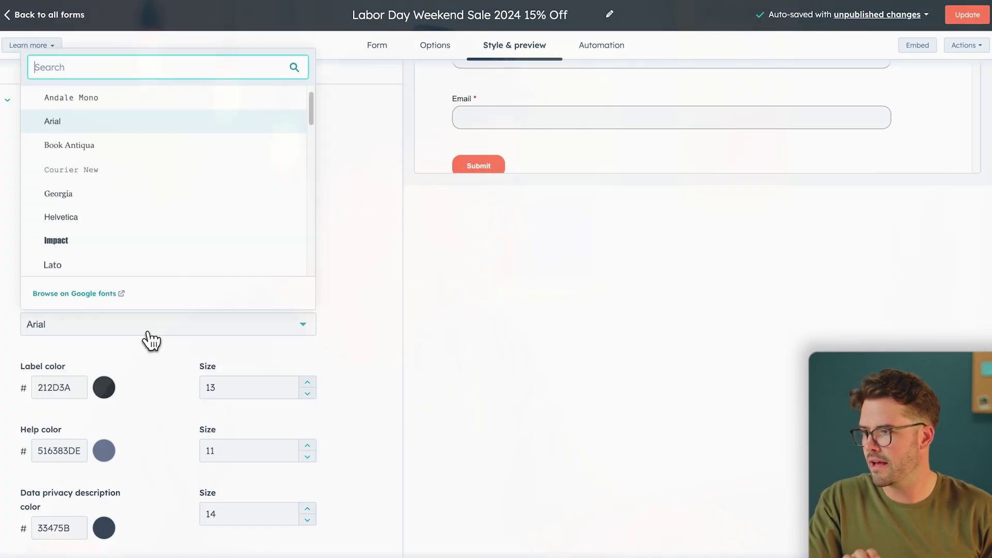
pyautogui.scroll(-4, 133, 248)
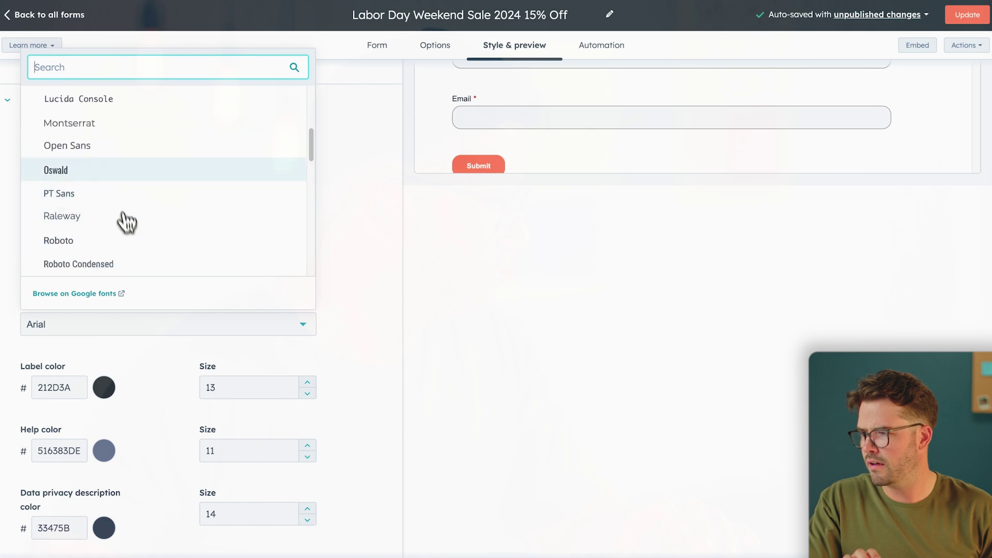
pyautogui.click(97, 150)
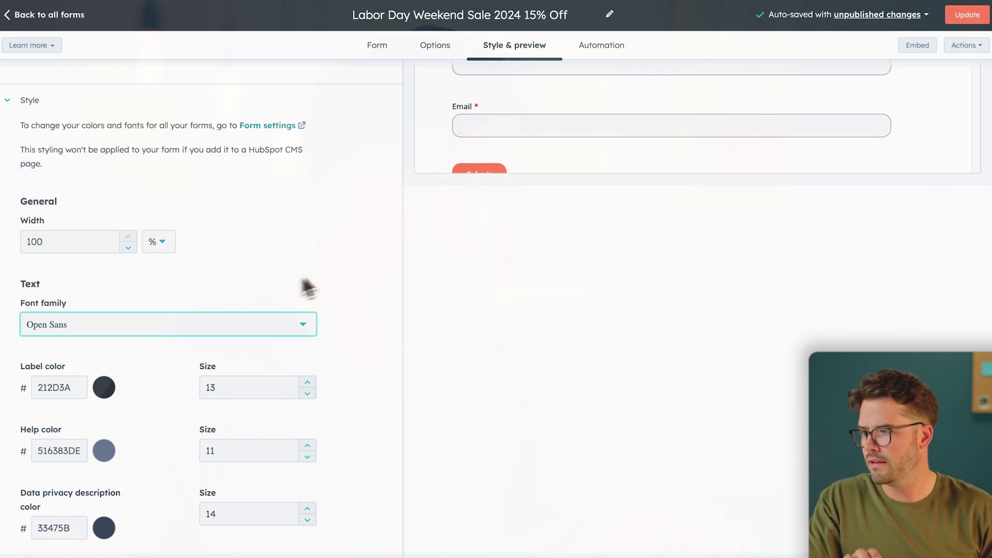
# - Make the form labels brown 783F04 at size 17
pyautogui.click(104, 387)
pyautogui.click(177, 437)
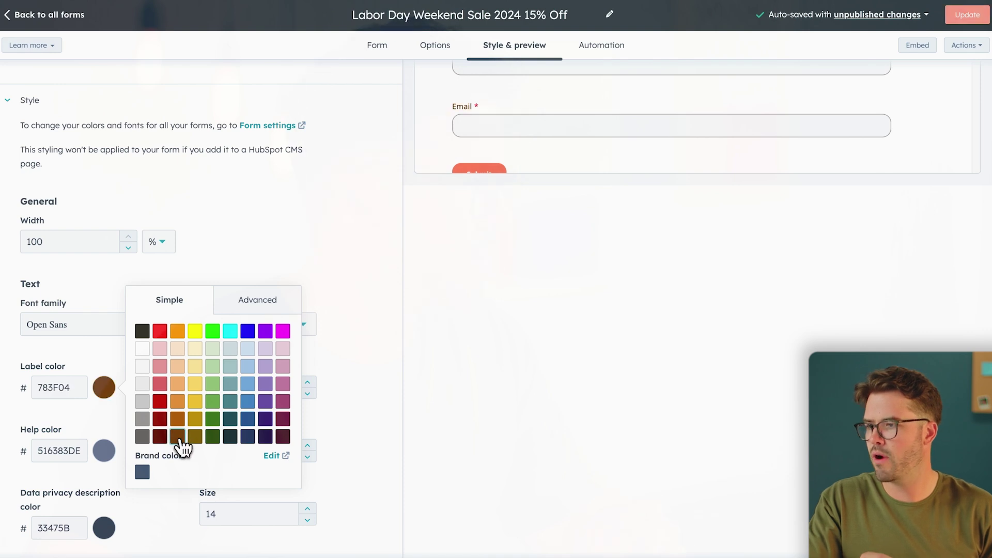
pyautogui.click(323, 331)
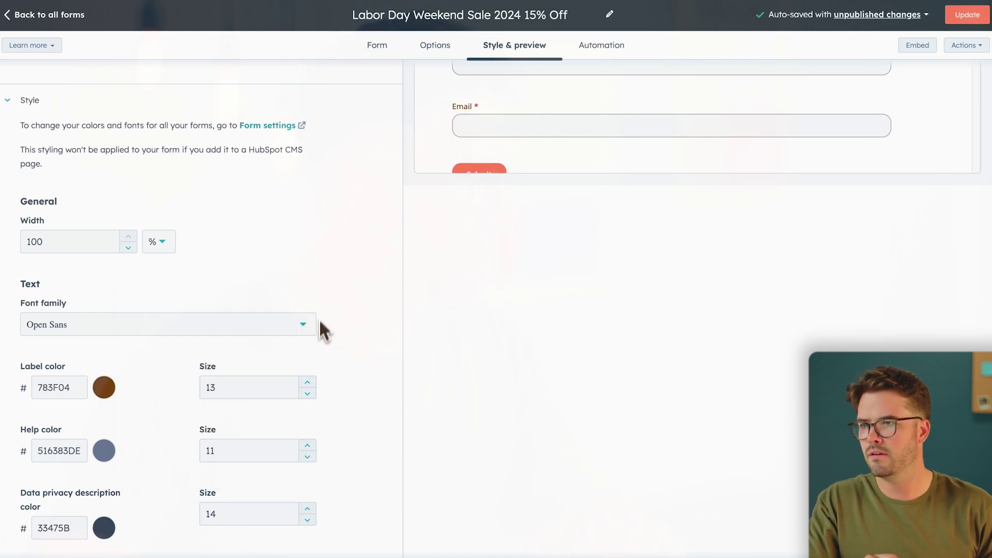
pyautogui.click(308, 385)
pyautogui.click(308, 385)
pyautogui.click(308, 385)
pyautogui.click(308, 385)
pyautogui.scroll(2, 313, 396)
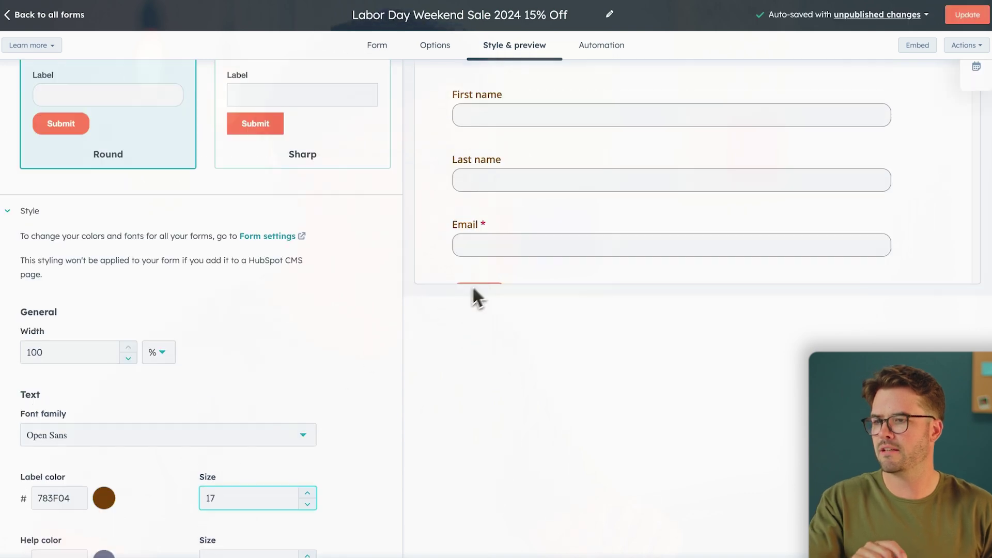
pyautogui.scroll(-3, 483, 281)
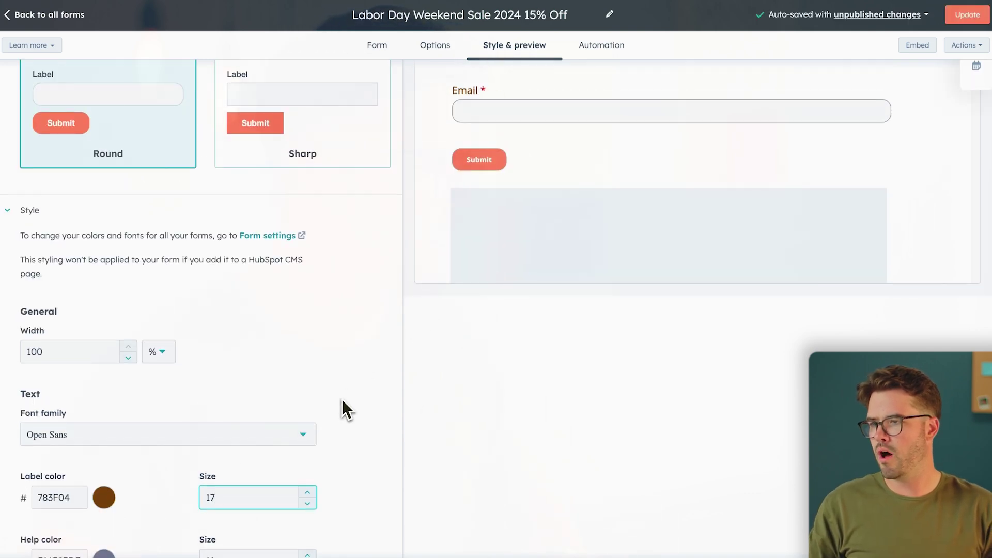
pyautogui.scroll(-5, 305, 444)
pyautogui.scroll(-3, 347, 432)
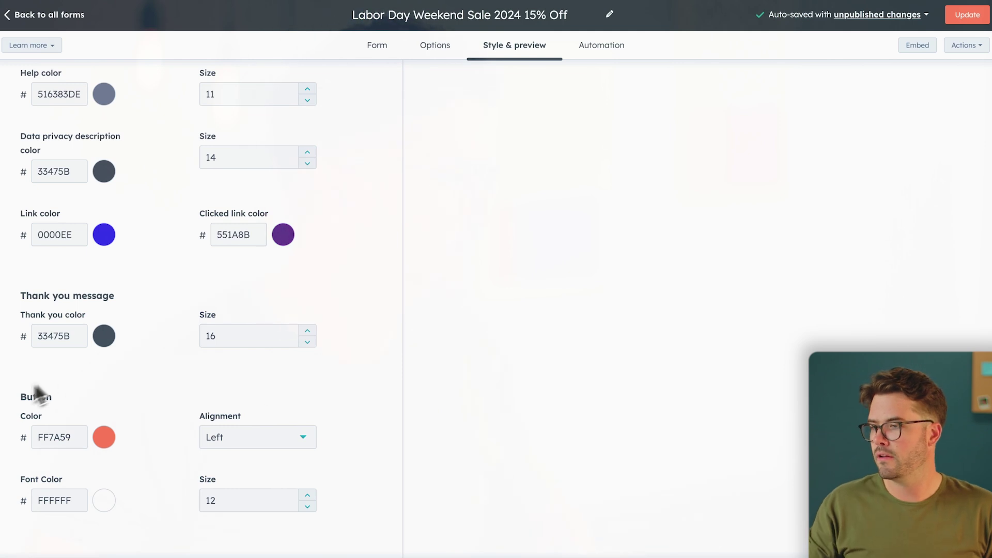
# - Make the submit button white with brown 783F04 text, centred, text size 17
pyautogui.click(103, 437)
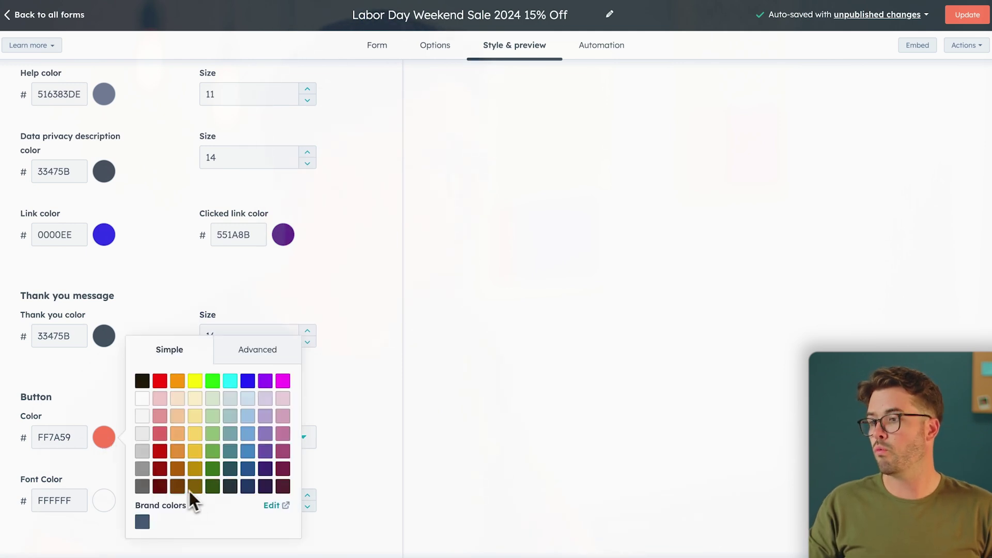
pyautogui.click(143, 401)
pyautogui.click(104, 500)
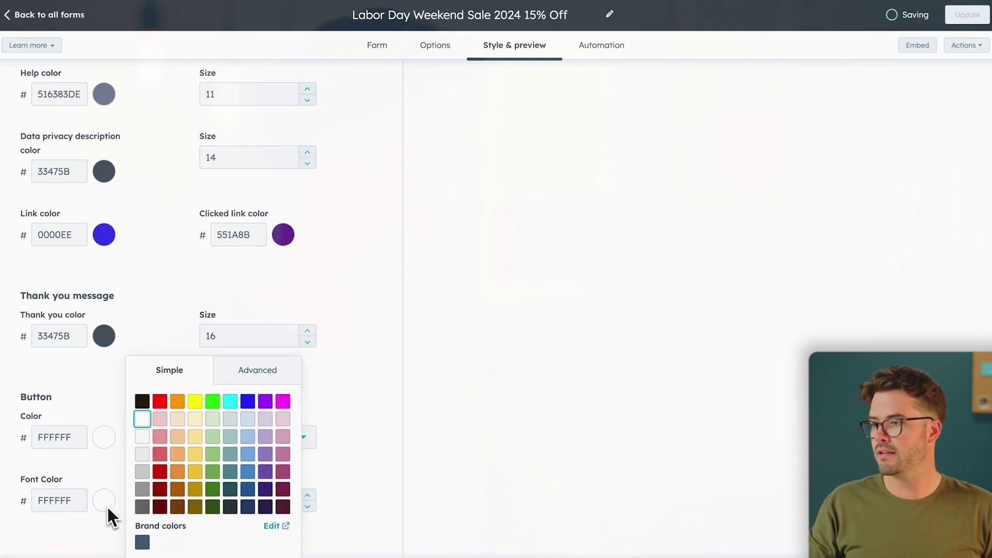
pyautogui.click(177, 507)
pyautogui.click(361, 397)
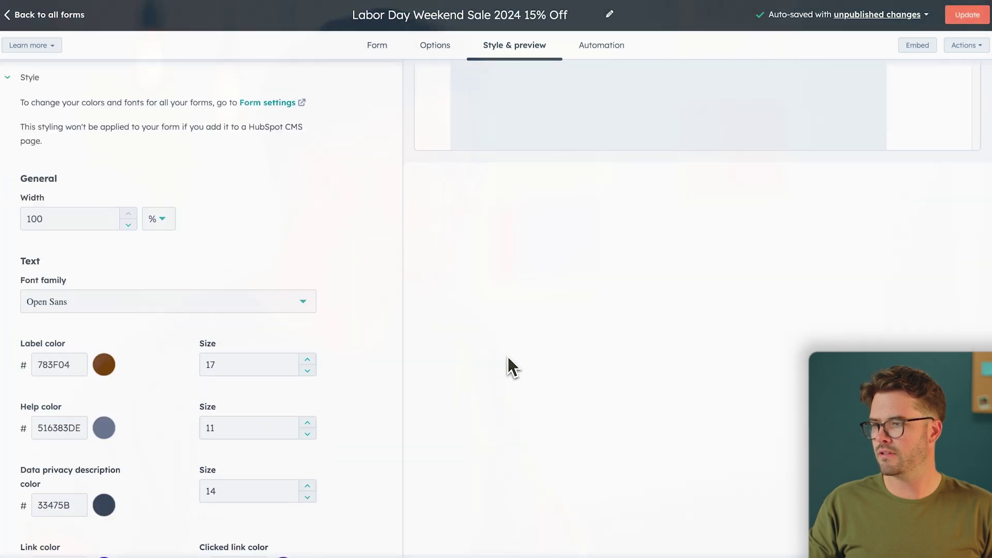
pyautogui.scroll(-8, 507, 361)
pyautogui.click(299, 385)
pyautogui.click(243, 460)
pyautogui.click(308, 442)
pyautogui.click(308, 442)
pyautogui.click(308, 442)
pyautogui.click(307, 442)
pyautogui.click(307, 442)
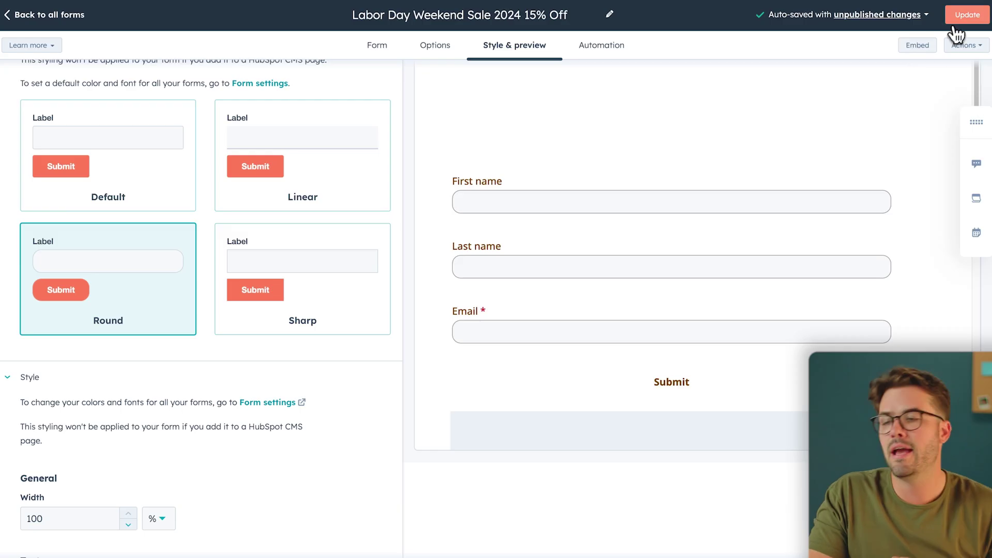
# - Review and publish the updated form, then go to the CTAs list
pyautogui.click(958, 22)
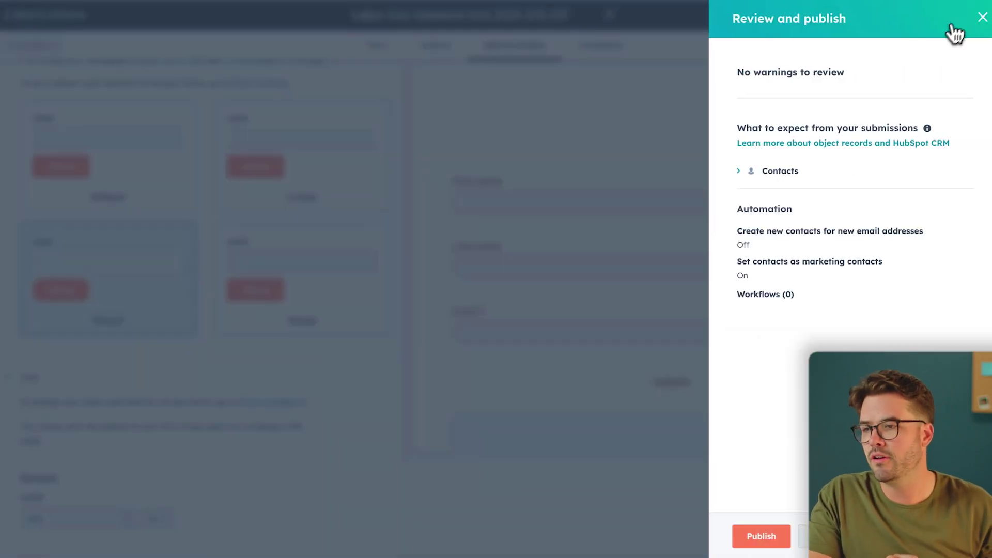
pyautogui.click(761, 537)
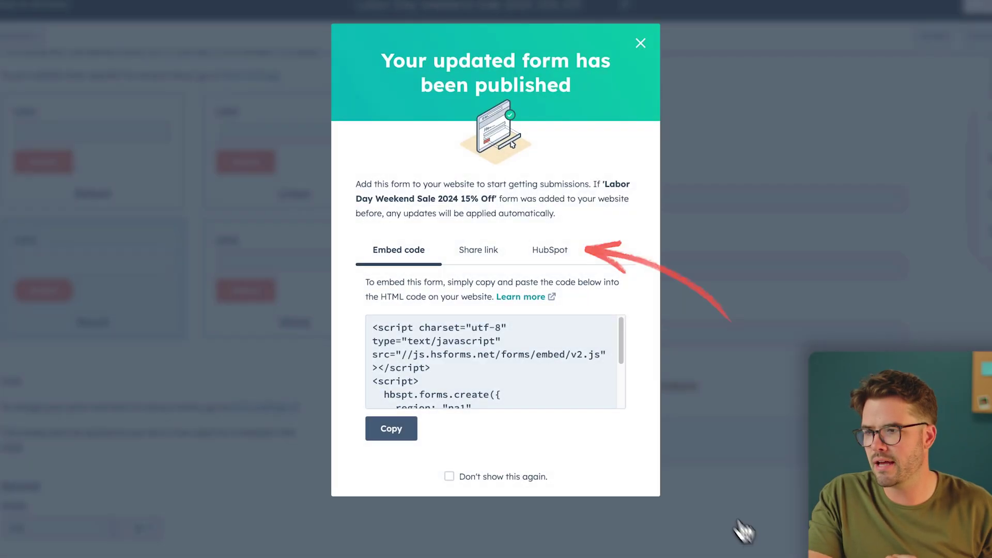
pyautogui.click(560, 257)
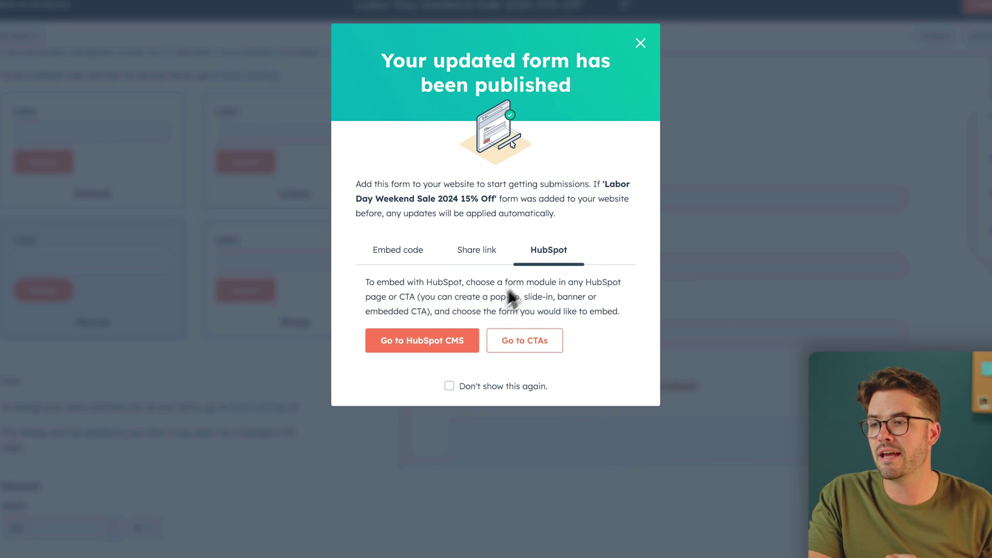
pyautogui.click(519, 345)
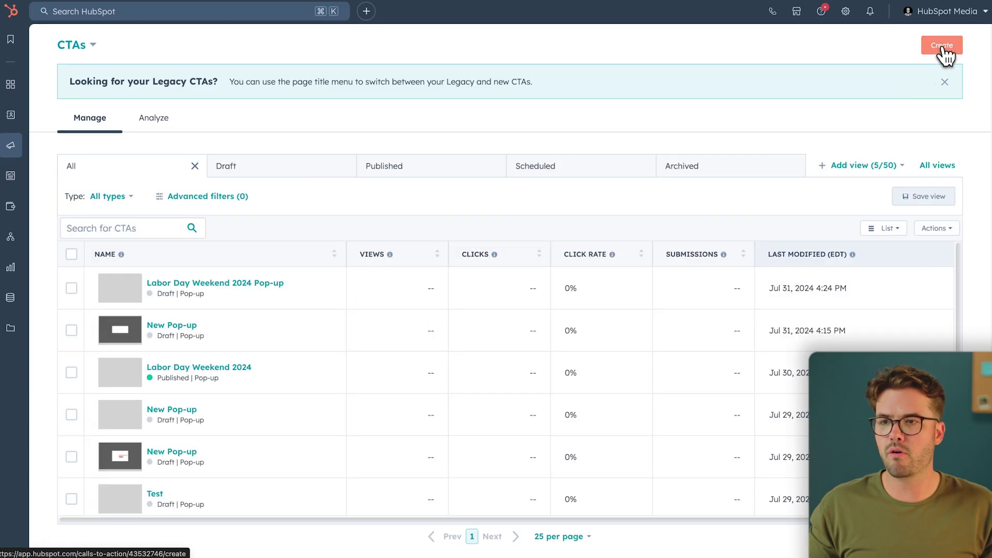
# - Create a pop-up box CTA from scratch titled 'Labor Day Weekend 2024'
pyautogui.click(943, 49)
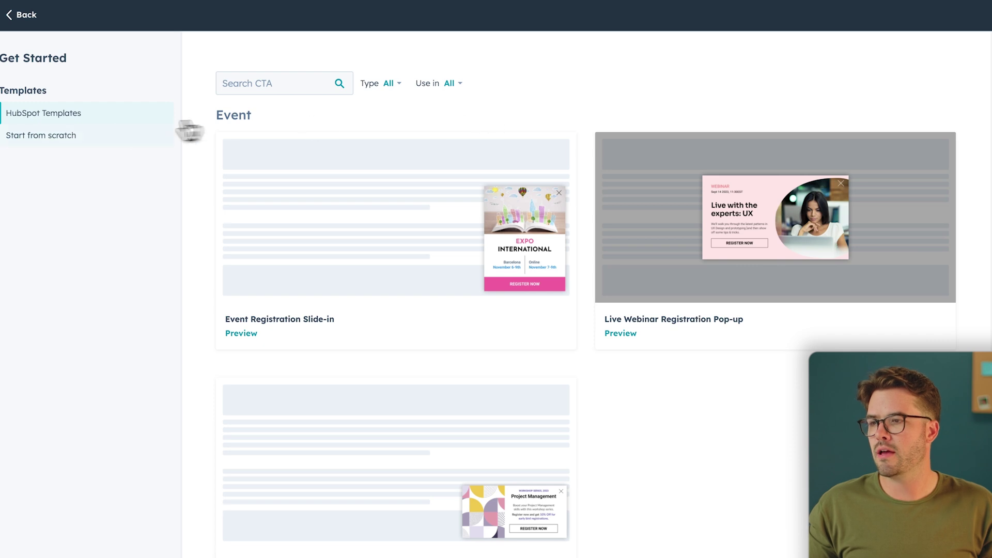
pyautogui.click(66, 139)
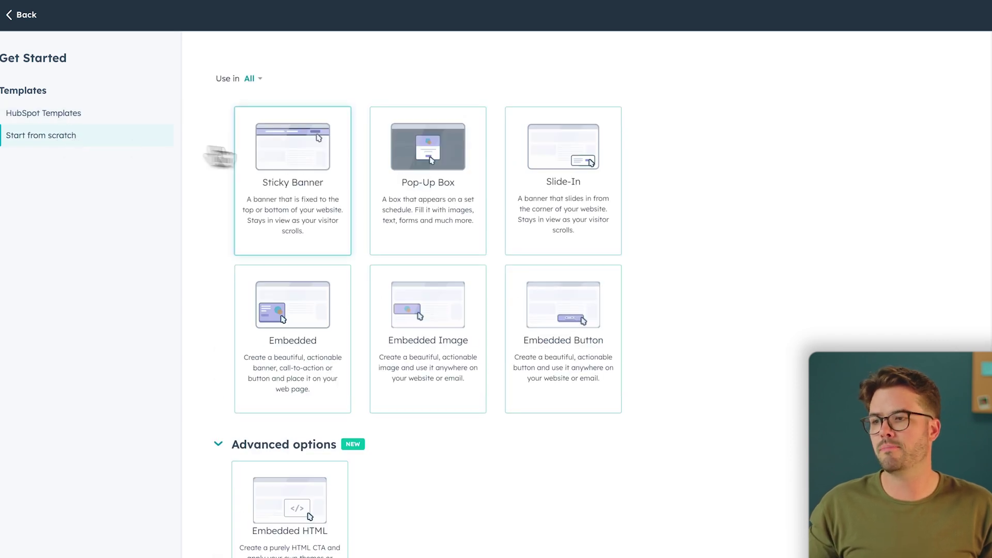
pyautogui.click(451, 196)
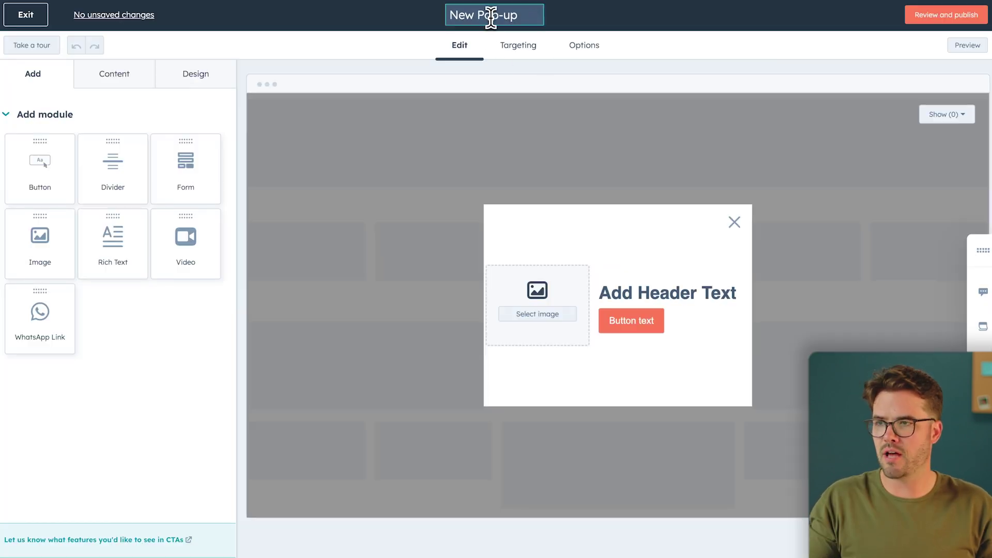
pyautogui.write('Labor D')
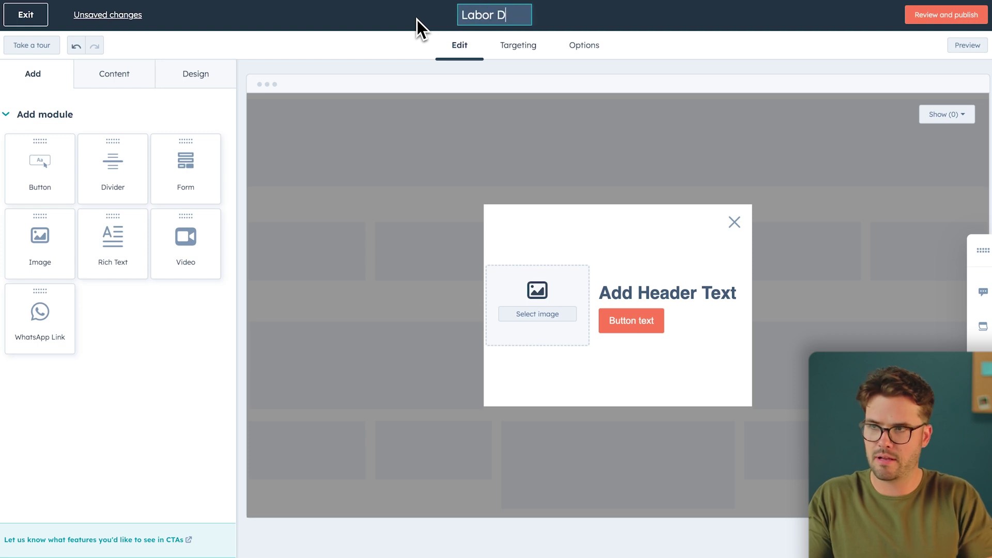
pyautogui.write('ay Weekend 2024')
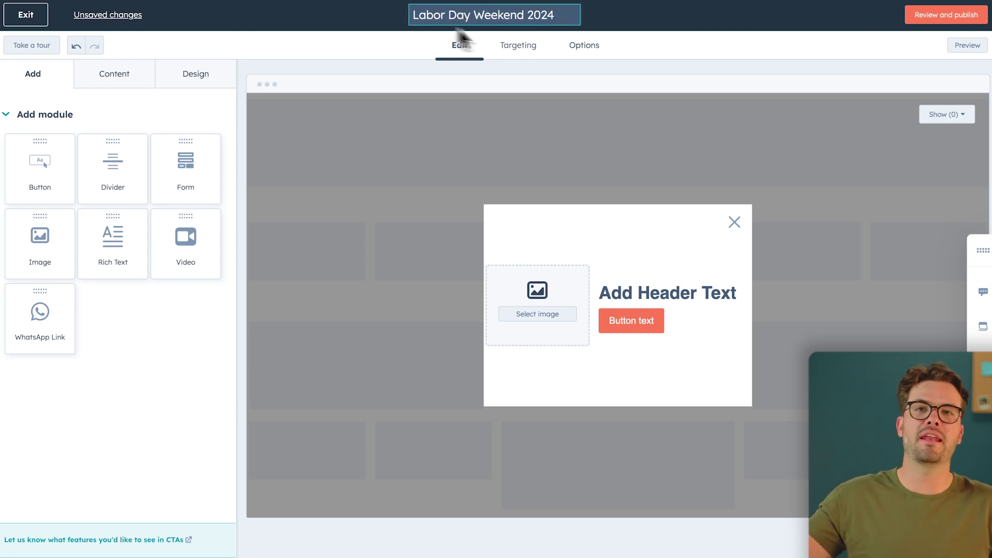
pyautogui.press('Return')
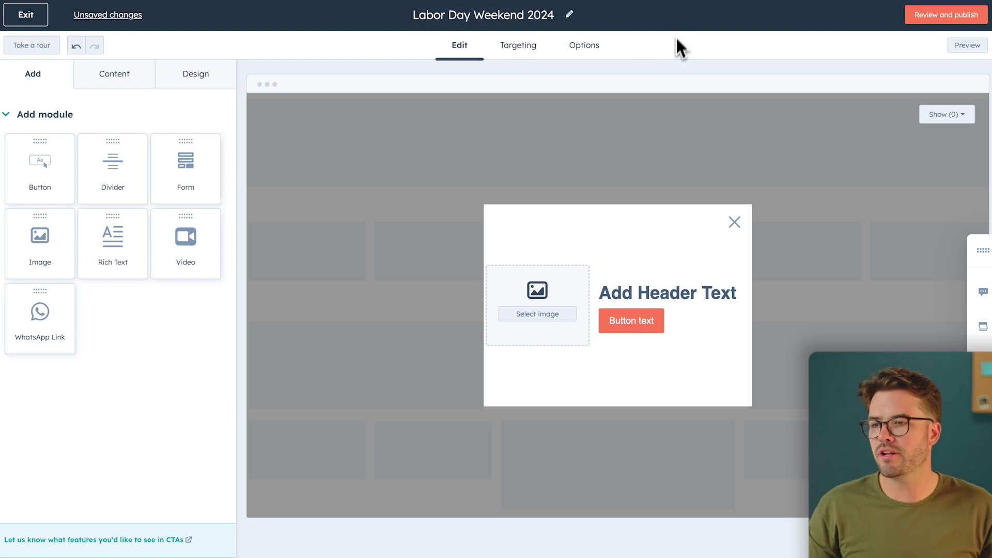
# - Set the pop-up section's background to the stored coffee-bean image
pyautogui.click(523, 233)
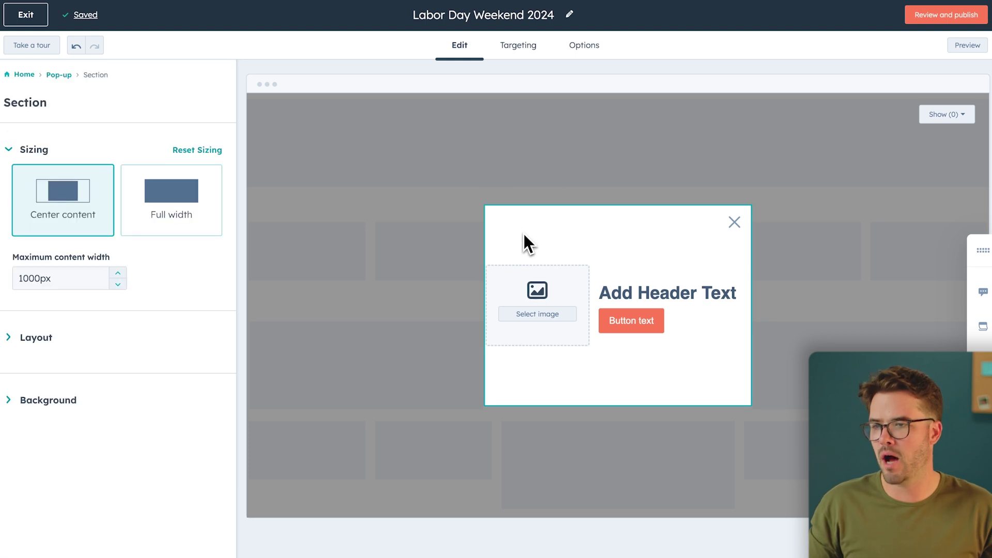
pyautogui.click(58, 408)
pyautogui.click(57, 449)
pyautogui.click(65, 394)
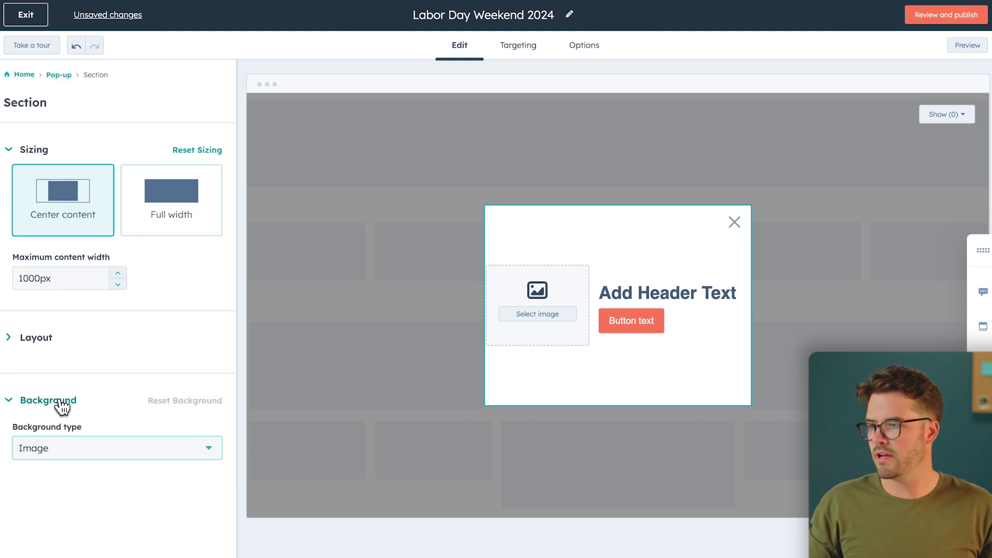
pyautogui.click(89, 539)
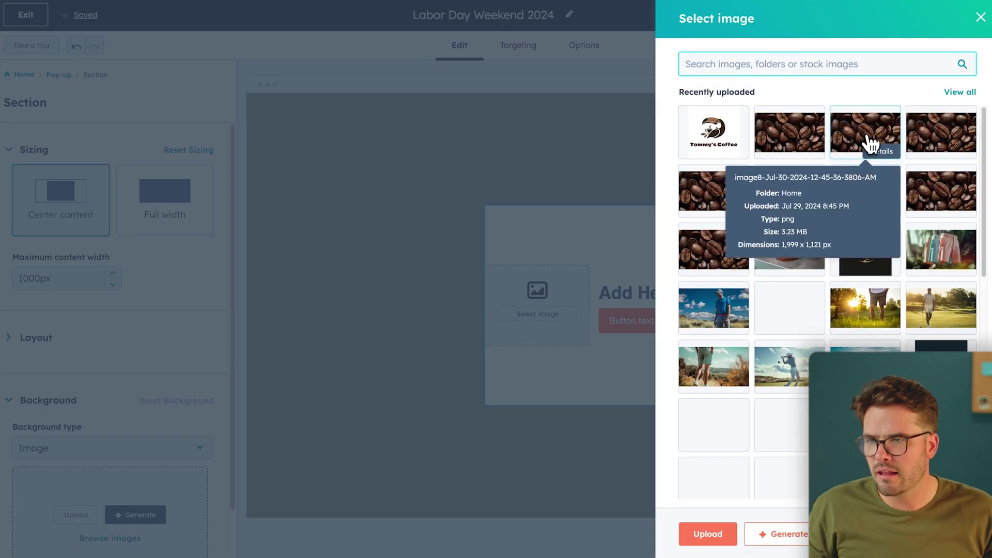
pyautogui.click(868, 146)
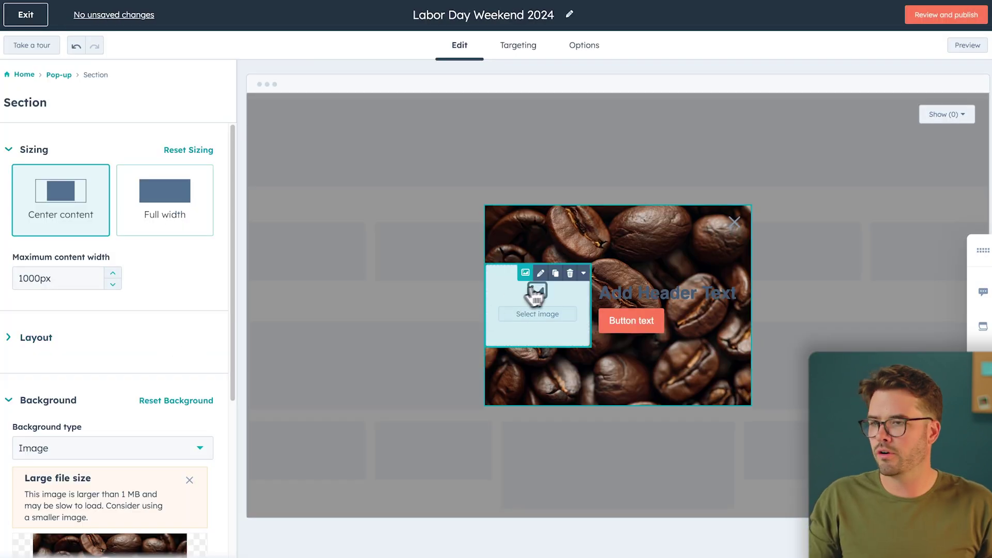
# - Delete the image placeholder, header text and button modules from the pop-up
pyautogui.click(570, 273)
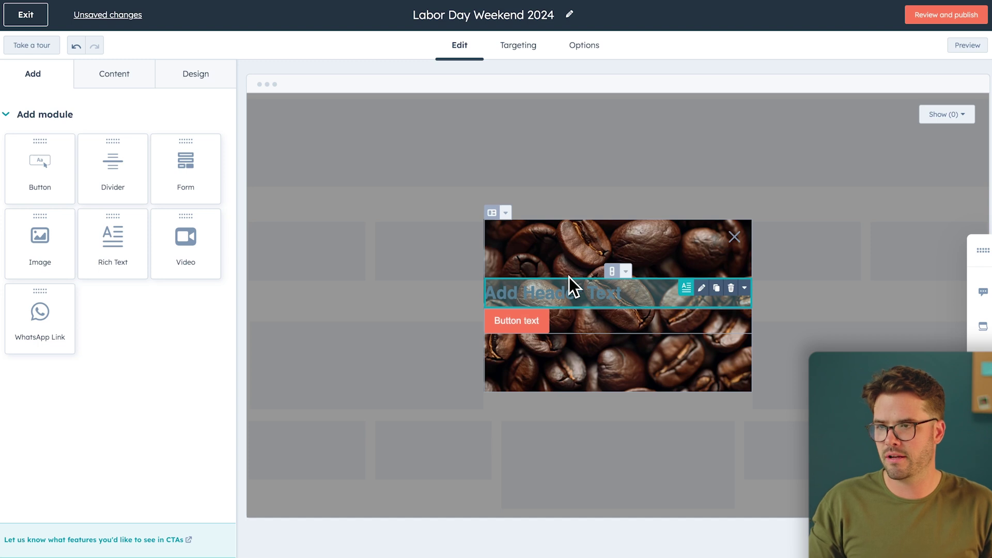
pyautogui.click(731, 288)
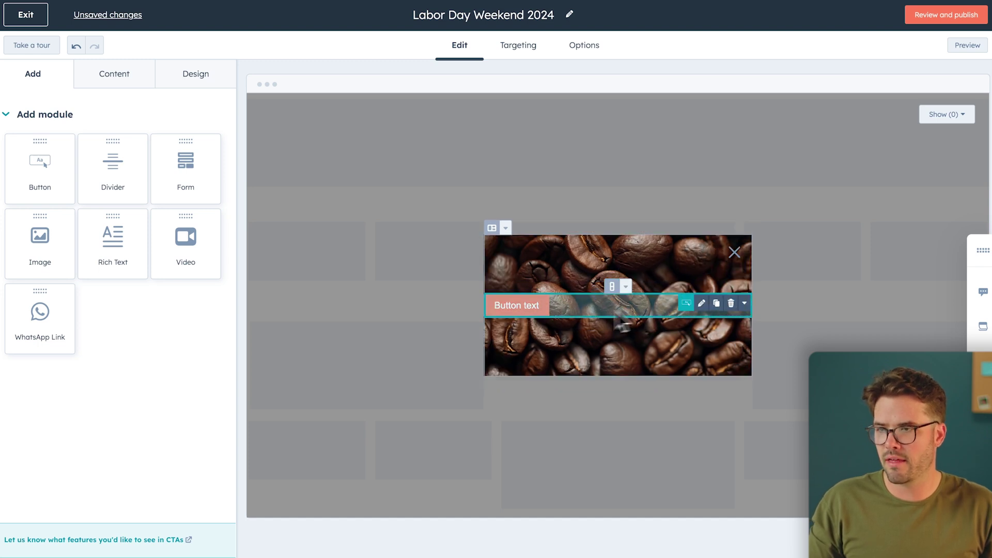
pyautogui.click(712, 304)
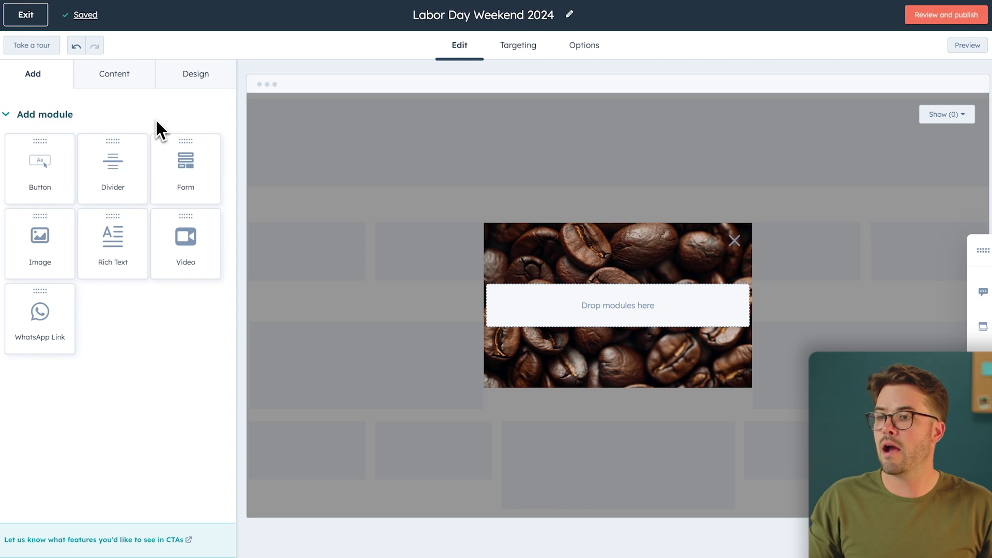
# - Place a Form module in the pop-up showing the Labor Day Weekend Sale 2024 15% Off form
pyautogui.moveTo(169, 177); pyautogui.dragTo(618, 314)
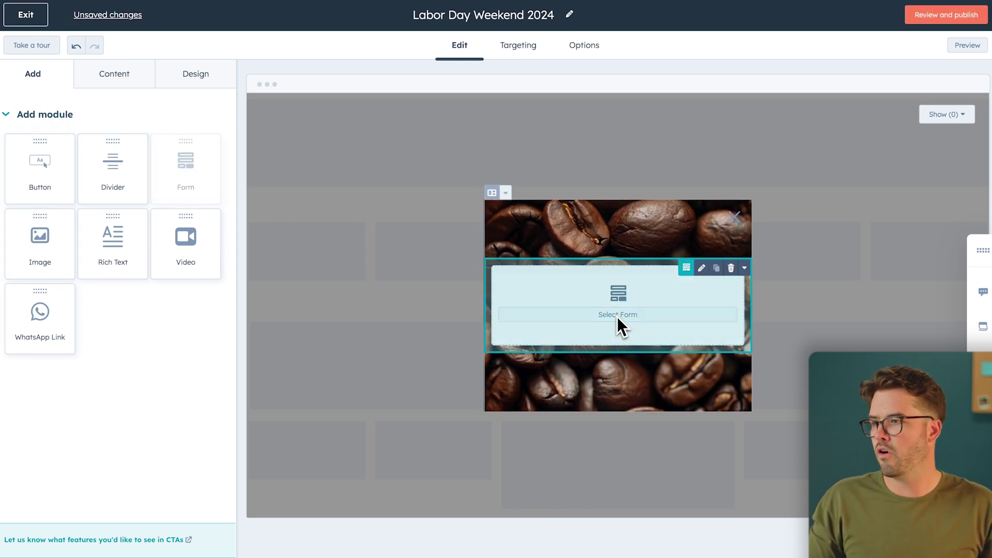
pyautogui.click(103, 201)
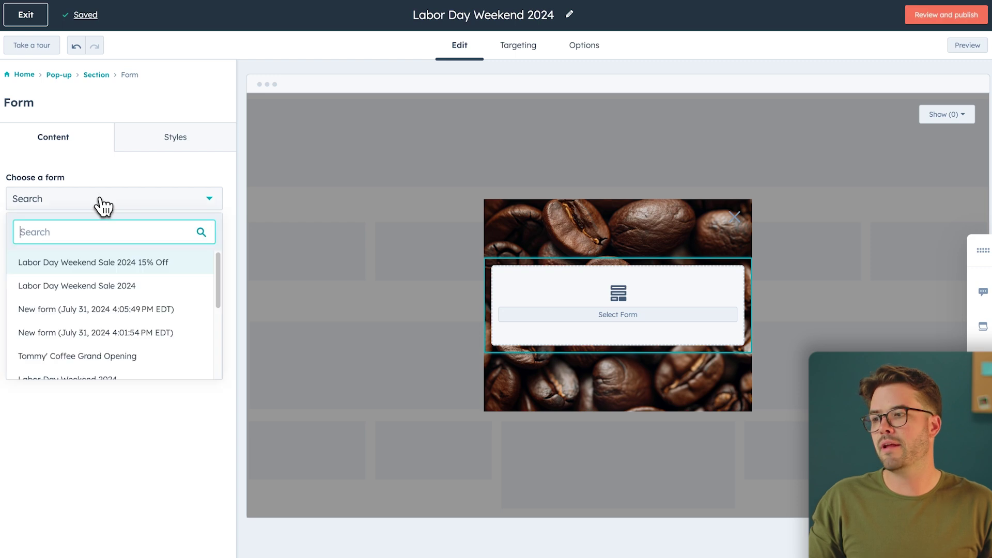
pyautogui.click(106, 262)
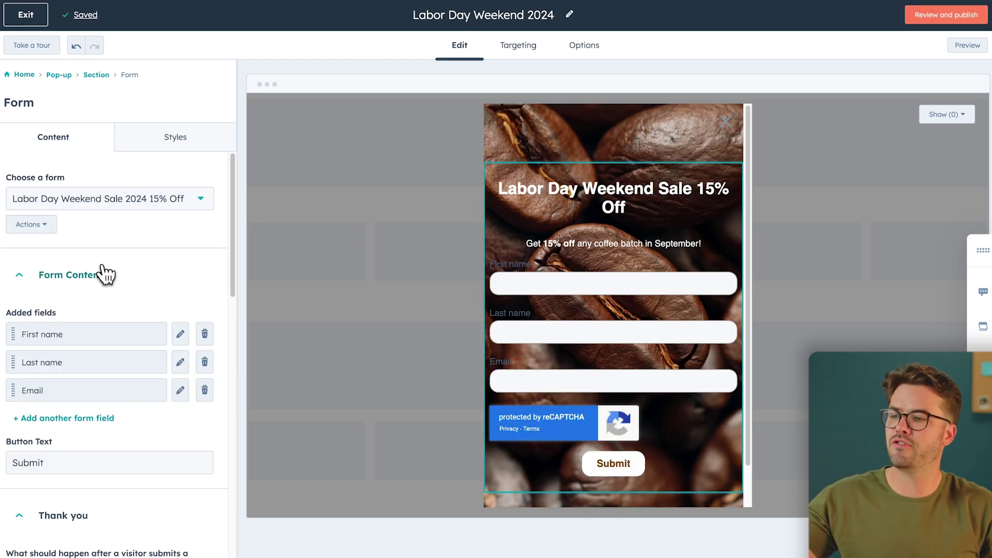
pyautogui.click(181, 333)
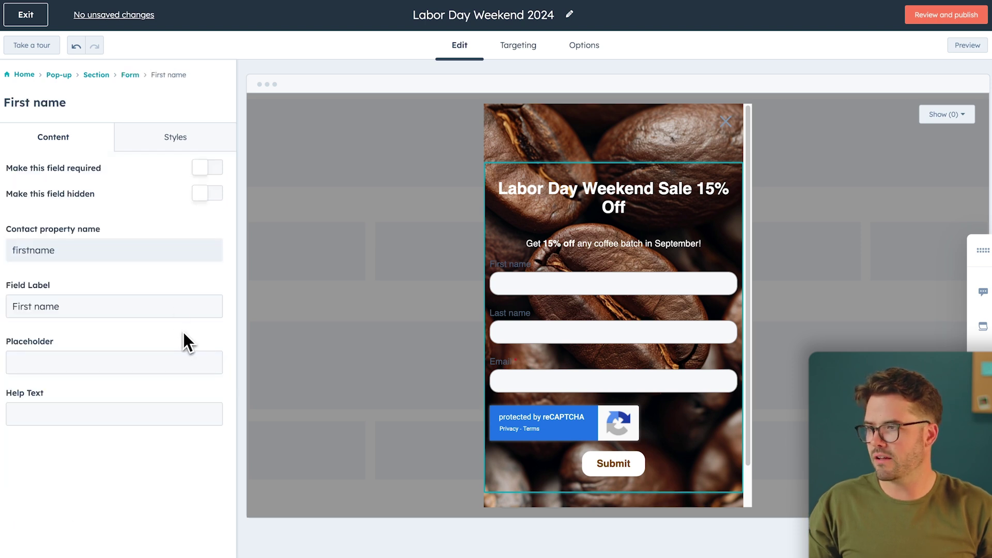
# - Set the embedded form's label font colour to white, then view targeting
pyautogui.click(155, 142)
pyautogui.scroll(-11, 166, 263)
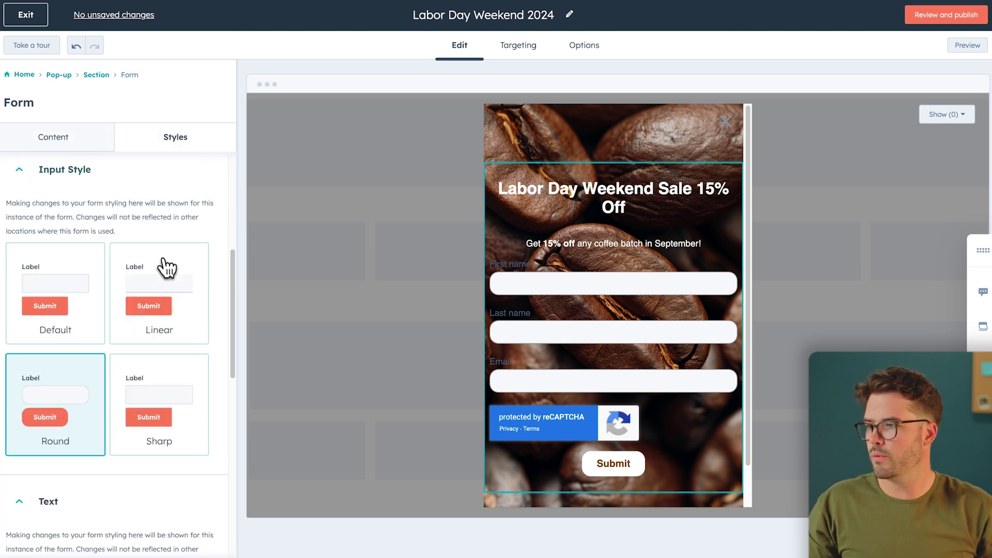
pyautogui.click(24, 343)
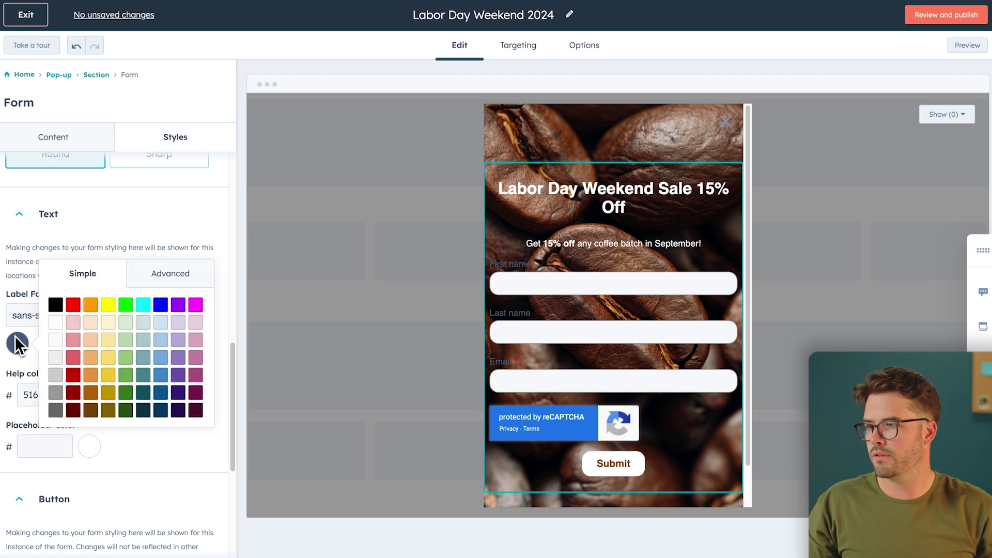
pyautogui.click(56, 305)
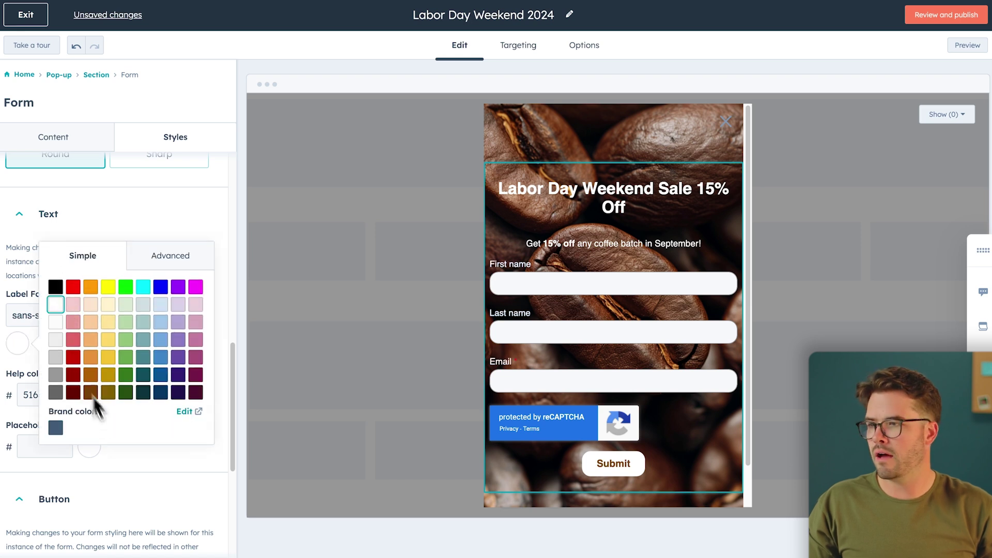
pyautogui.click(362, 168)
pyautogui.click(528, 52)
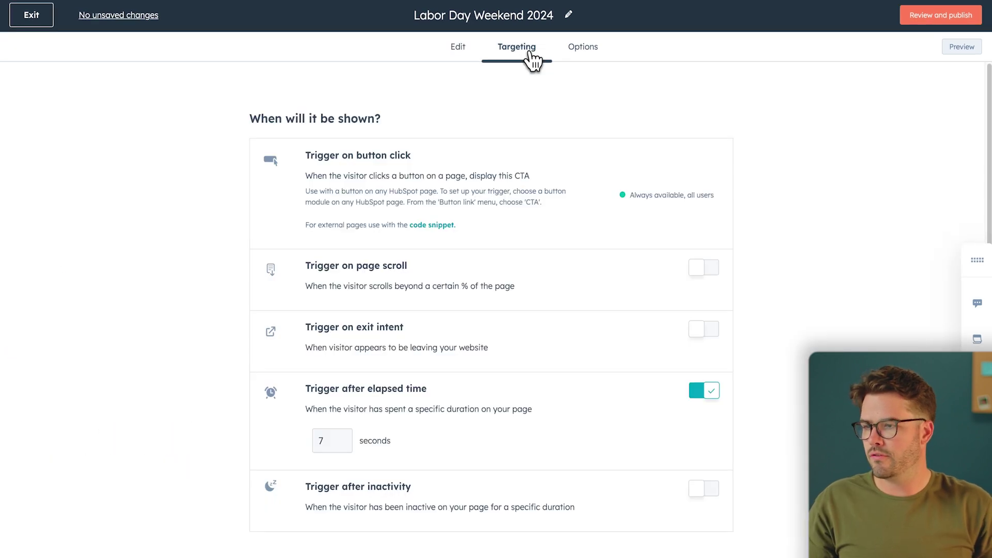
# - Change the pop-up's page rule from 'is all pages' to a specific URL, ready for the address
pyautogui.scroll(-8, 215, 294)
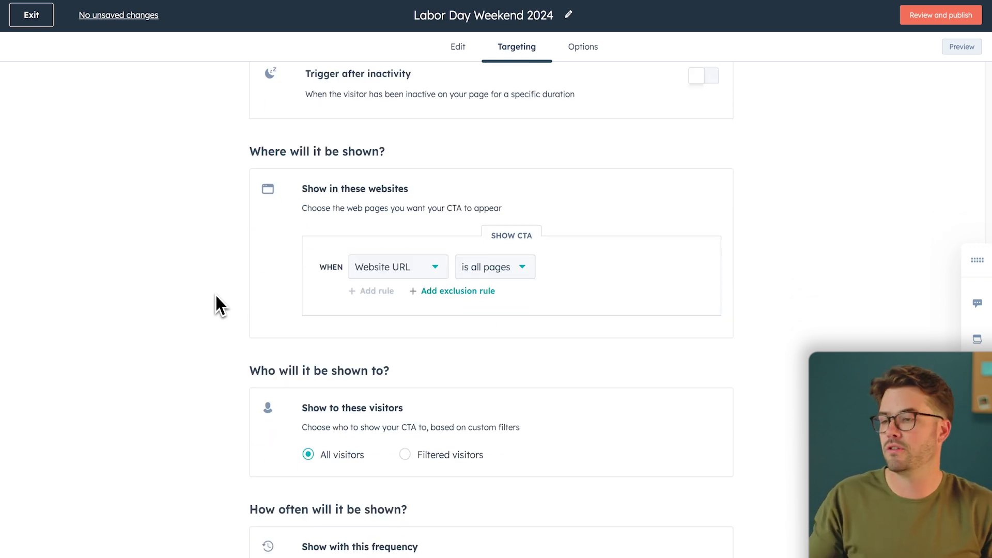
pyautogui.click(514, 268)
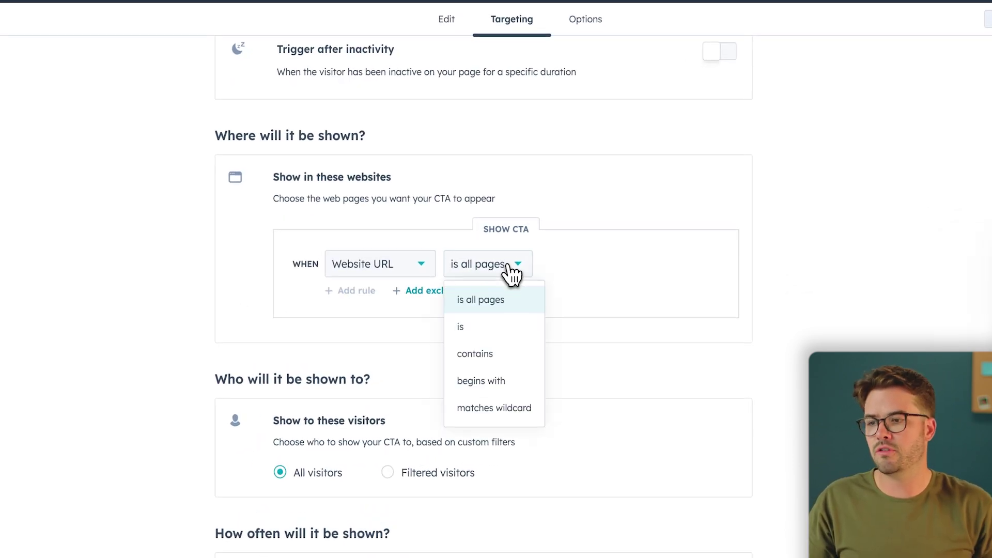
pyautogui.click(483, 326)
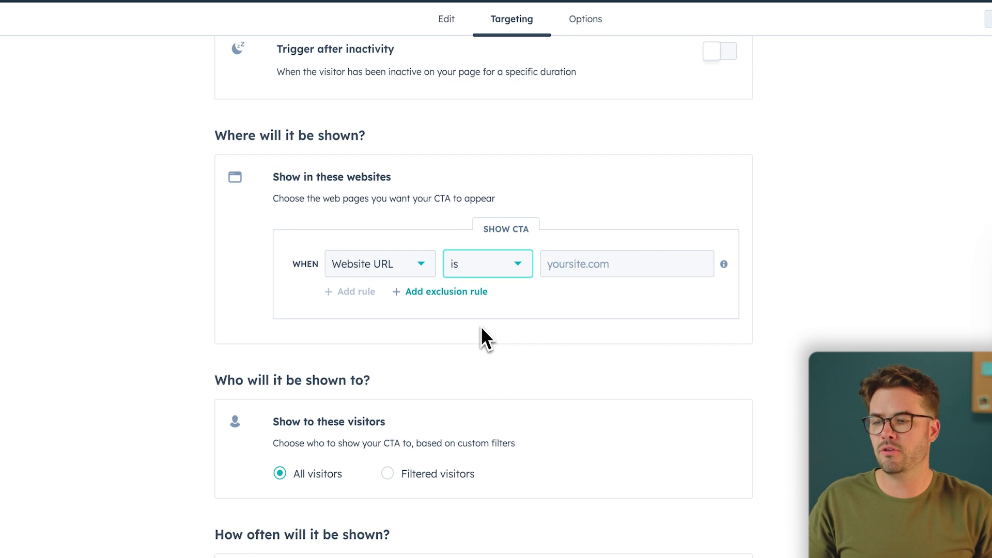
pyautogui.click(562, 266)
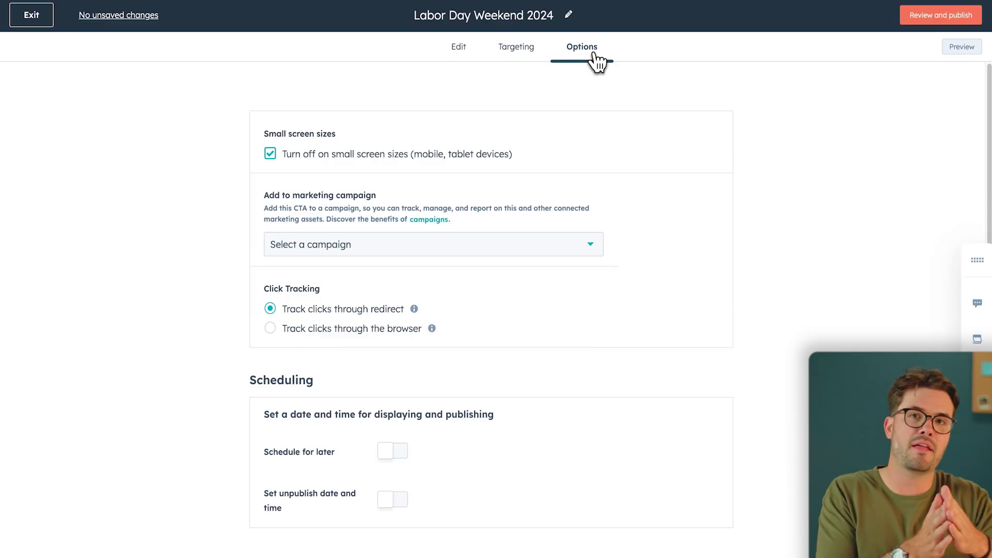
# - Schedule the pop-up for later, starting 08/30/2024 at 1:00 AM
pyautogui.scroll(-1, 656, 381)
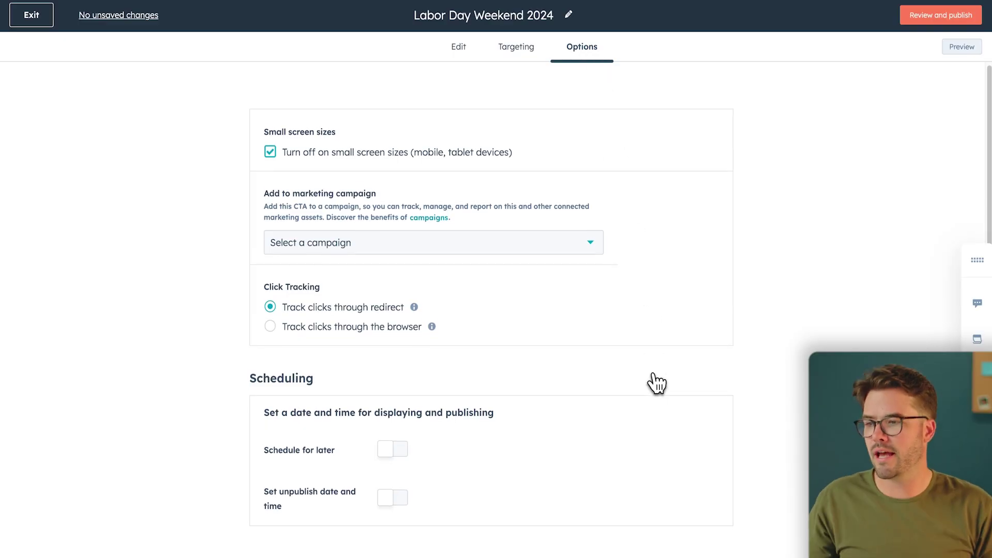
pyautogui.click(393, 447)
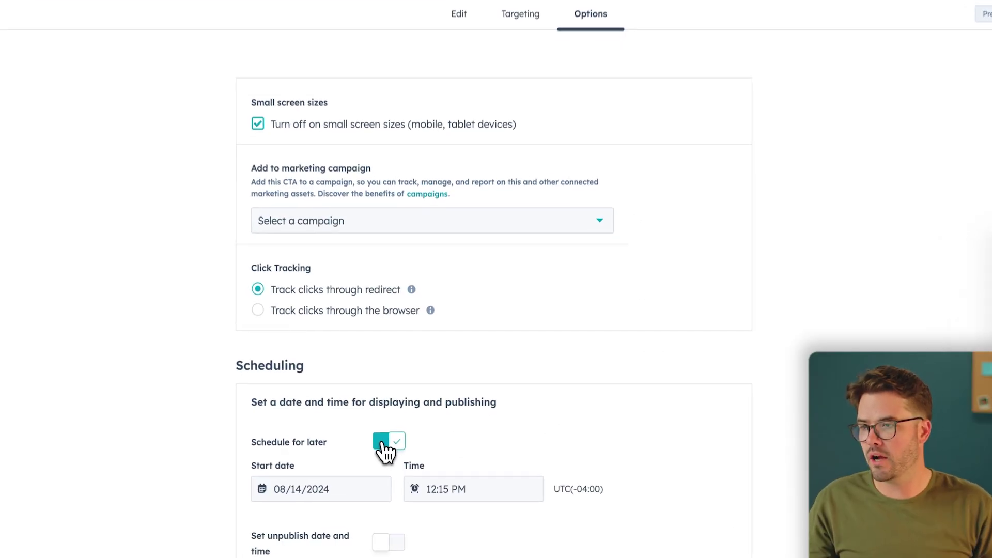
pyautogui.click(339, 490)
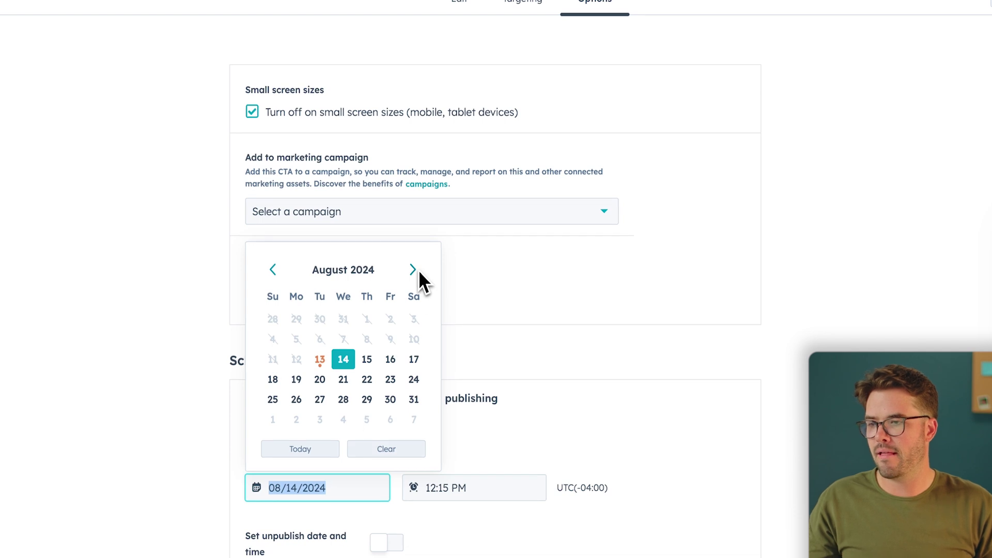
pyautogui.click(390, 399)
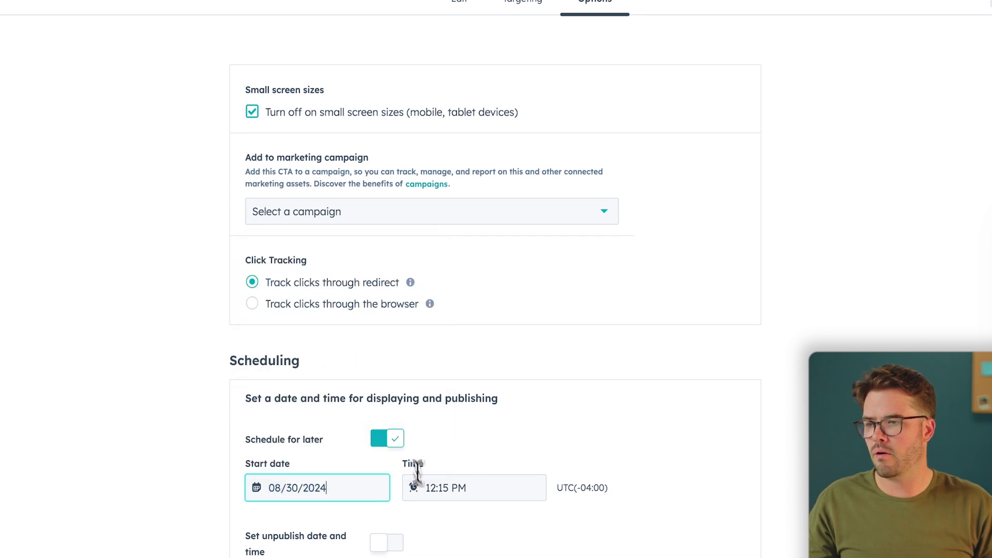
pyautogui.click(429, 490)
pyautogui.click(362, 419)
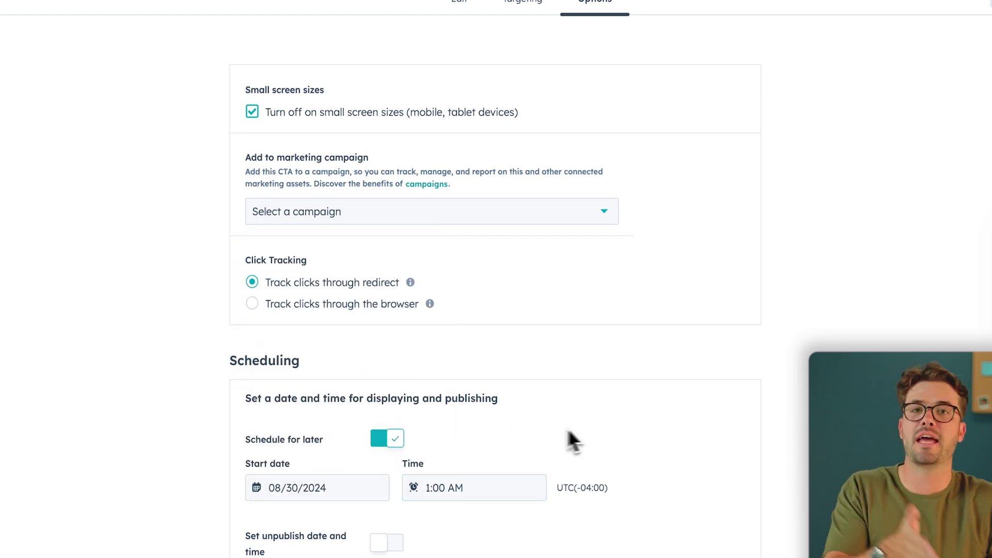
# - Turn on an unpublish date of 09/30/2024 at 11:30 PM
pyautogui.scroll(-1, 658, 440)
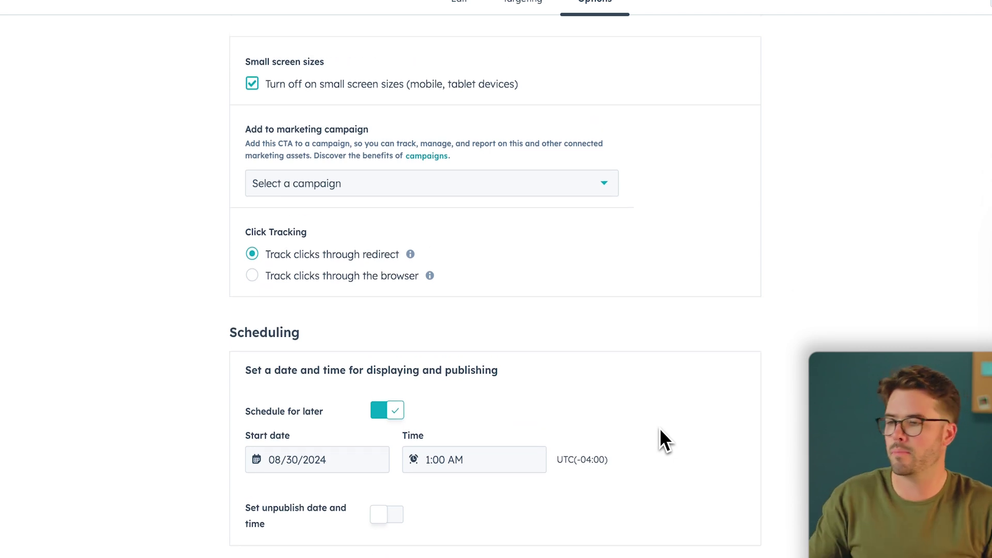
pyautogui.scroll(-1, 659, 440)
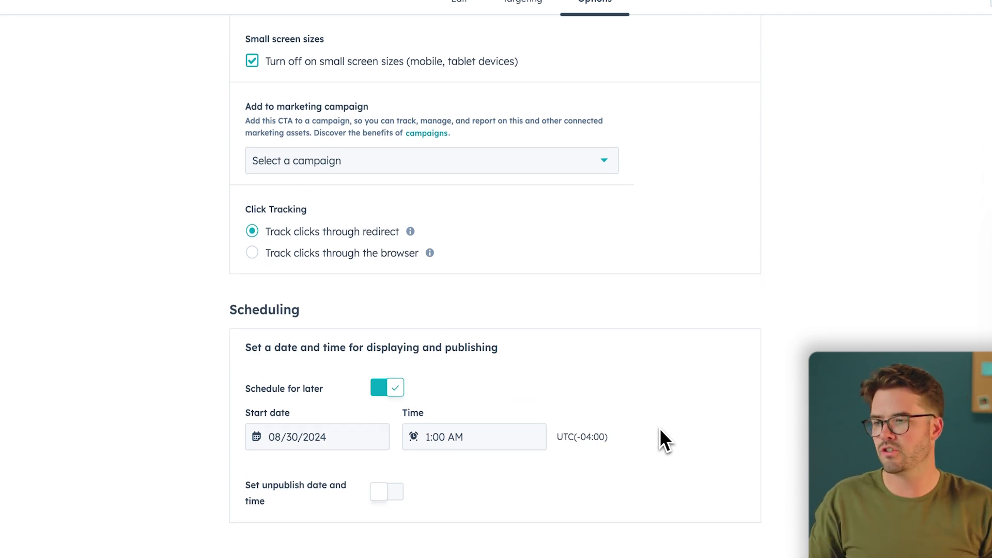
pyautogui.click(385, 493)
pyautogui.scroll(-1, 383, 497)
pyautogui.click(301, 527)
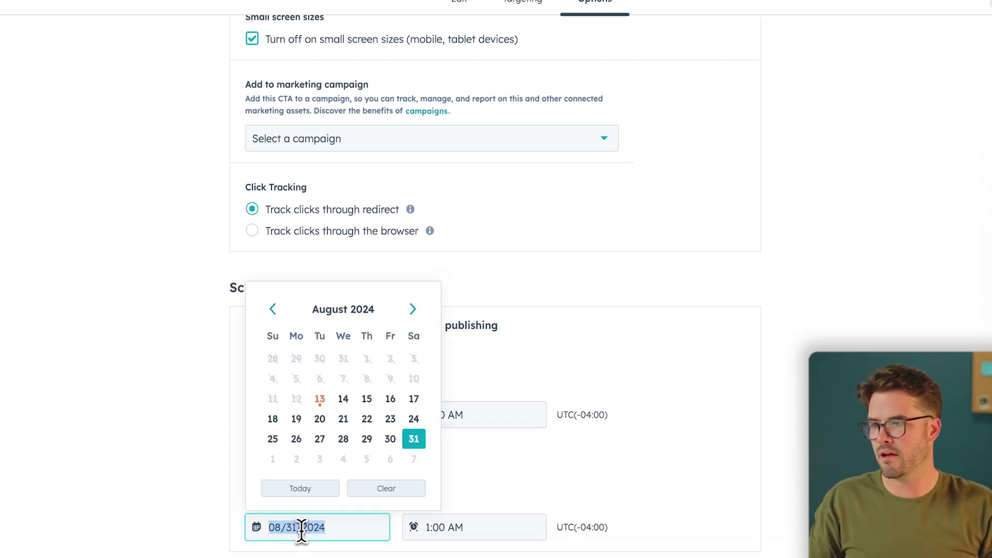
pyautogui.click(413, 309)
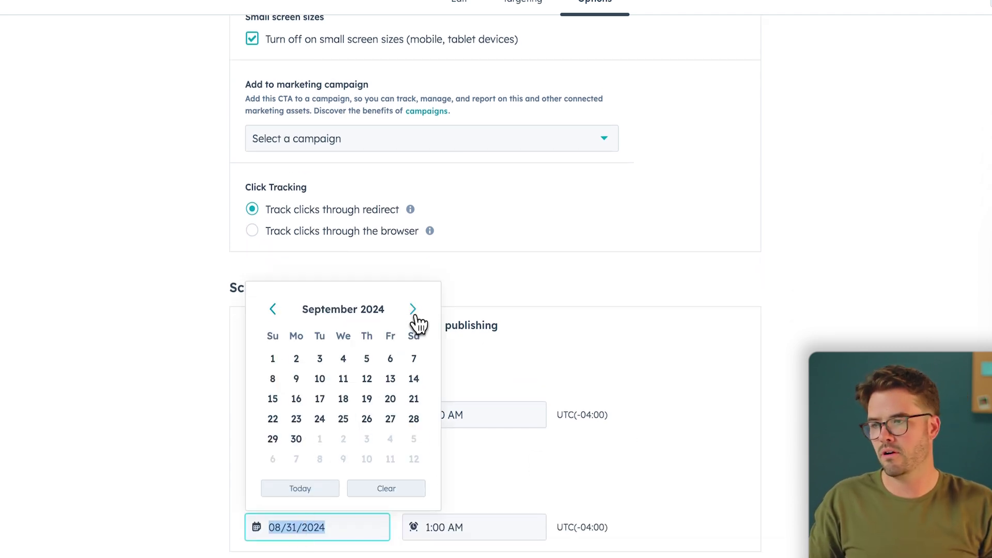
pyautogui.click(296, 440)
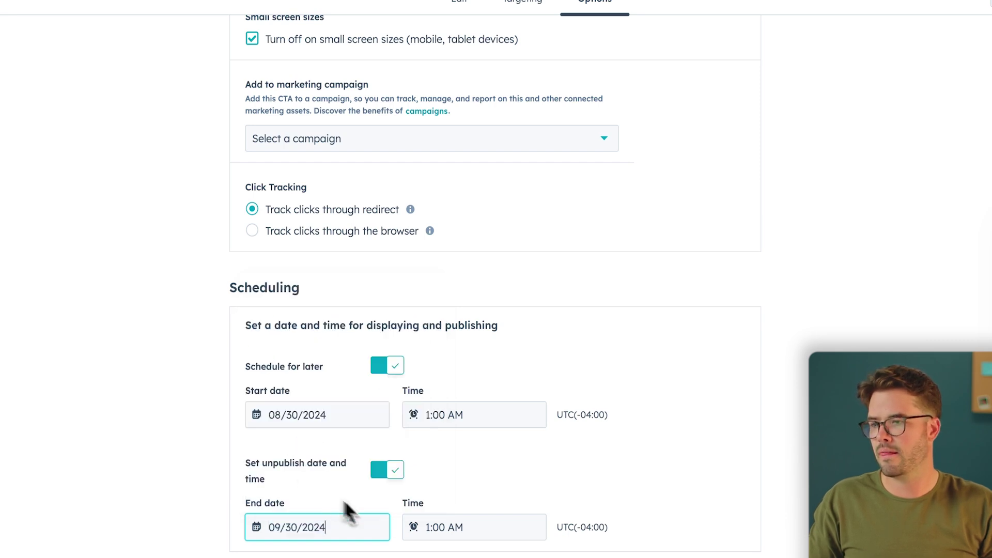
pyautogui.click(474, 531)
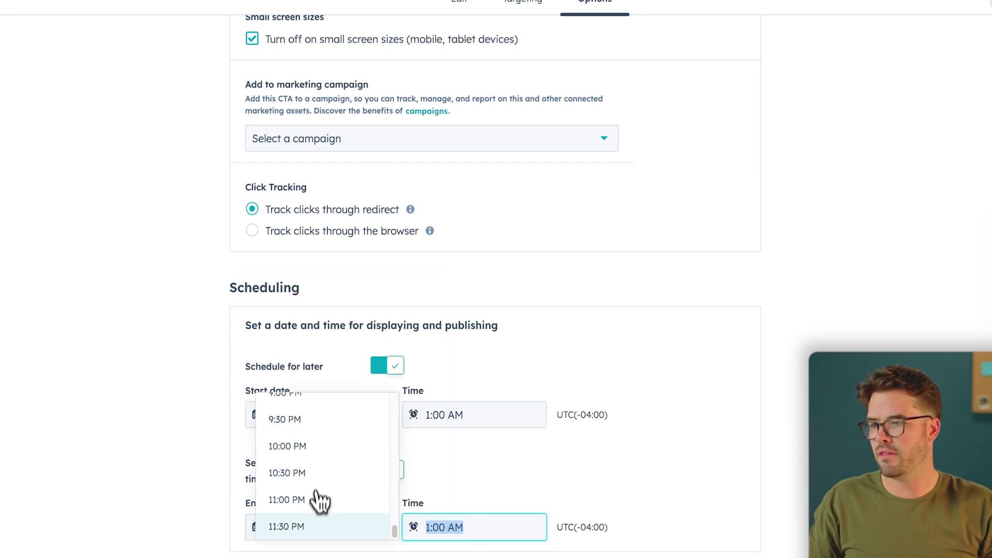
pyautogui.click(318, 528)
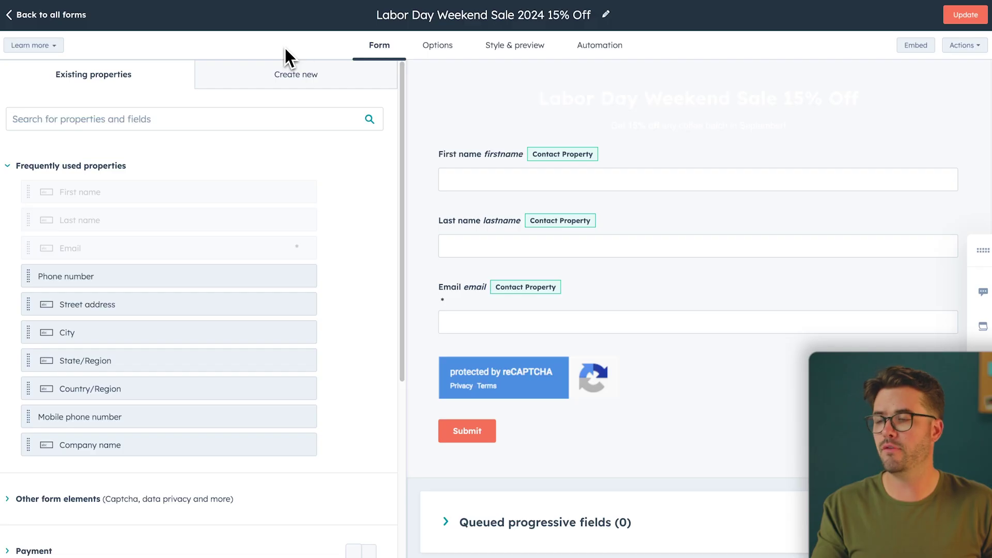
# - In the sale form's Options, switch on 'Always create contact for new email address'
pyautogui.click(440, 47)
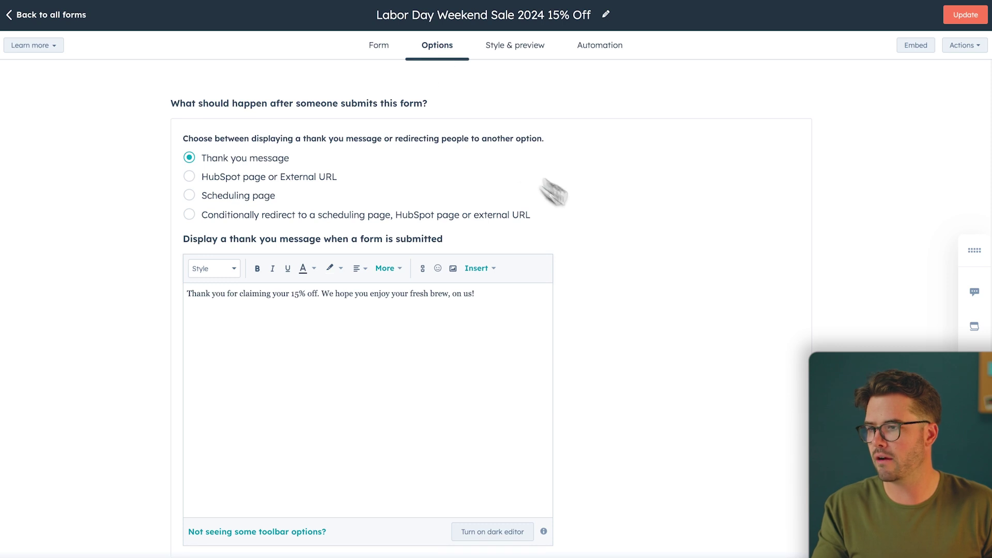
pyautogui.scroll(-10, 618, 250)
pyautogui.scroll(-4, 633, 258)
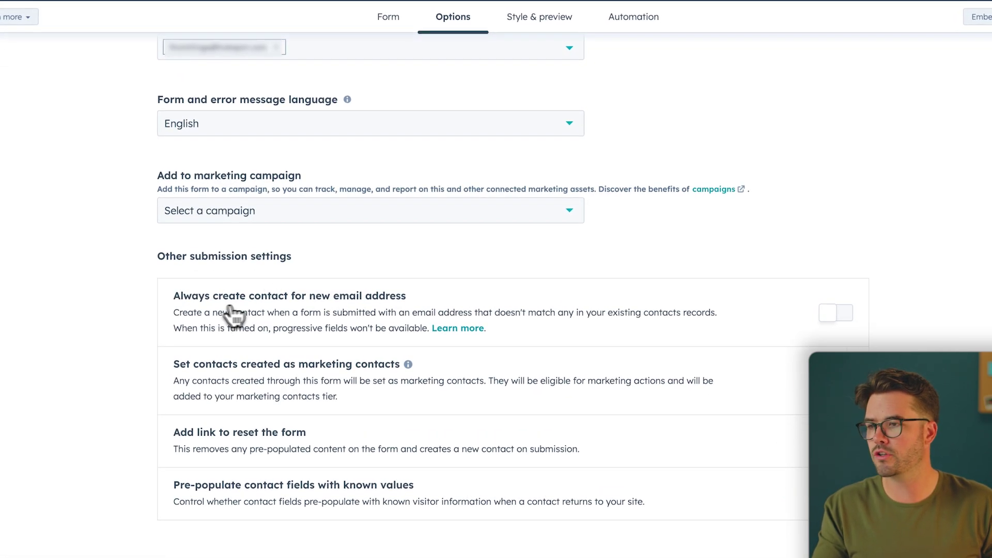
pyautogui.click(785, 311)
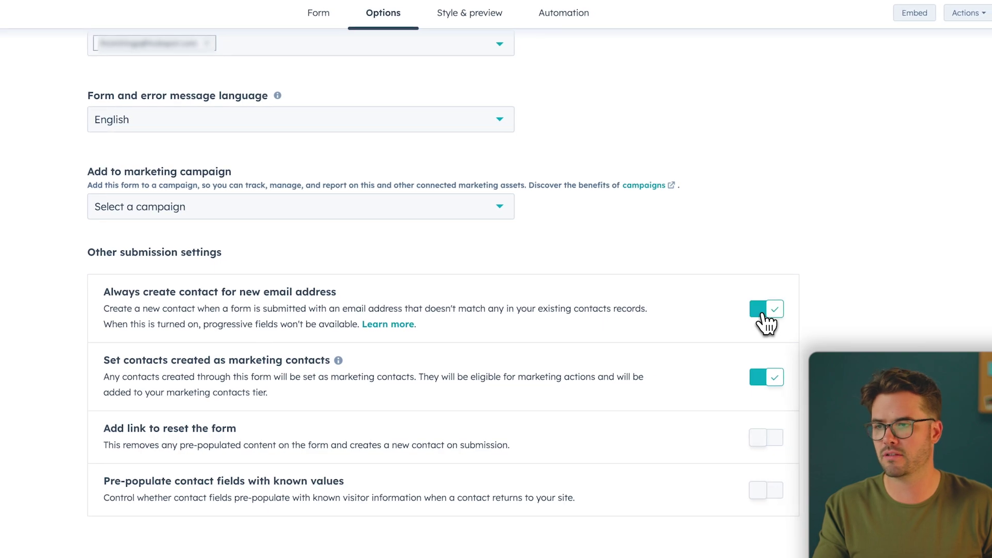